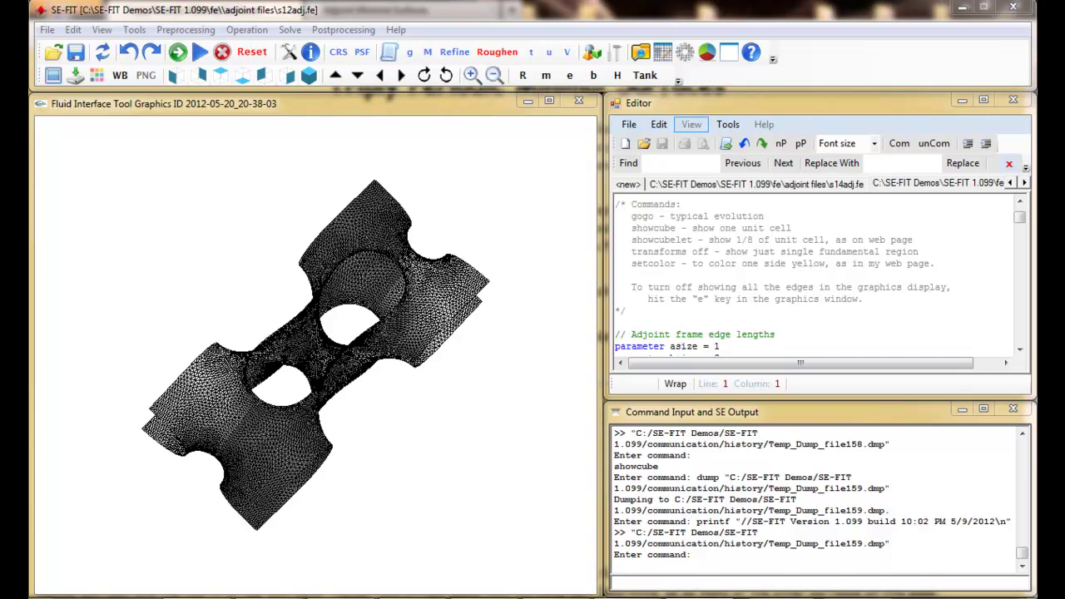
Step: Switch to Firefox and view the Adjoint Minimal Surfaces page, ending on the Triply Periodic Minimal Surfaces page
mouse_move(338, 587)
left_click(218, 553)
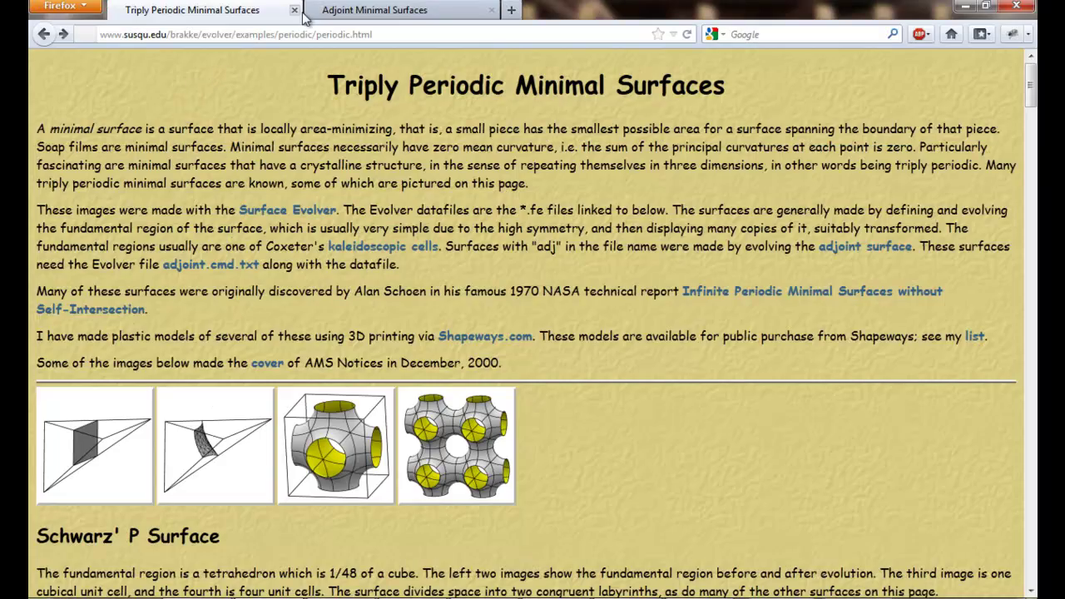
left_click(341, 12)
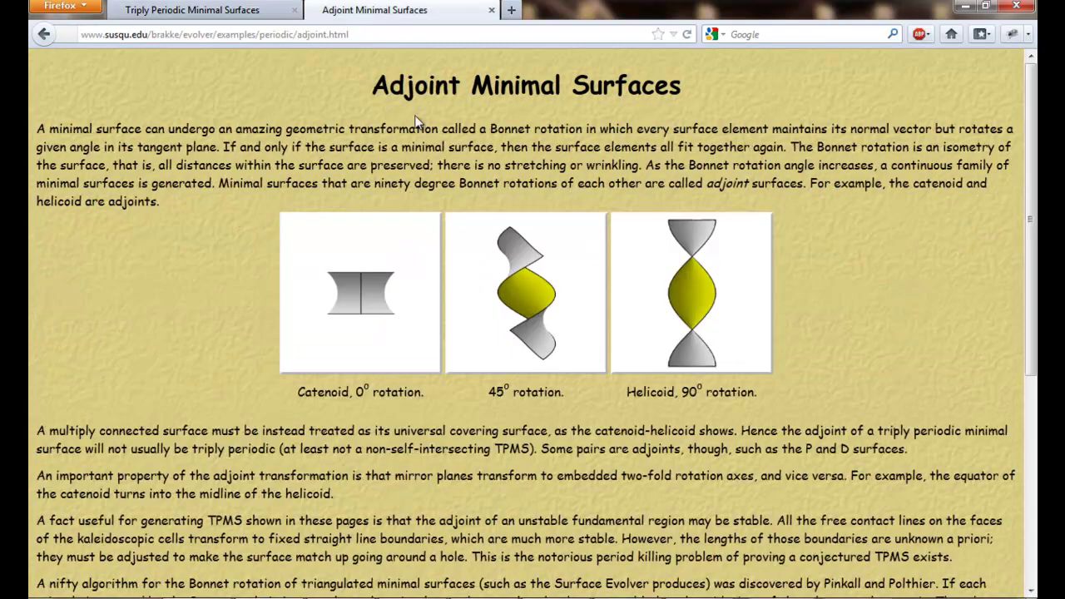
left_click(185, 11)
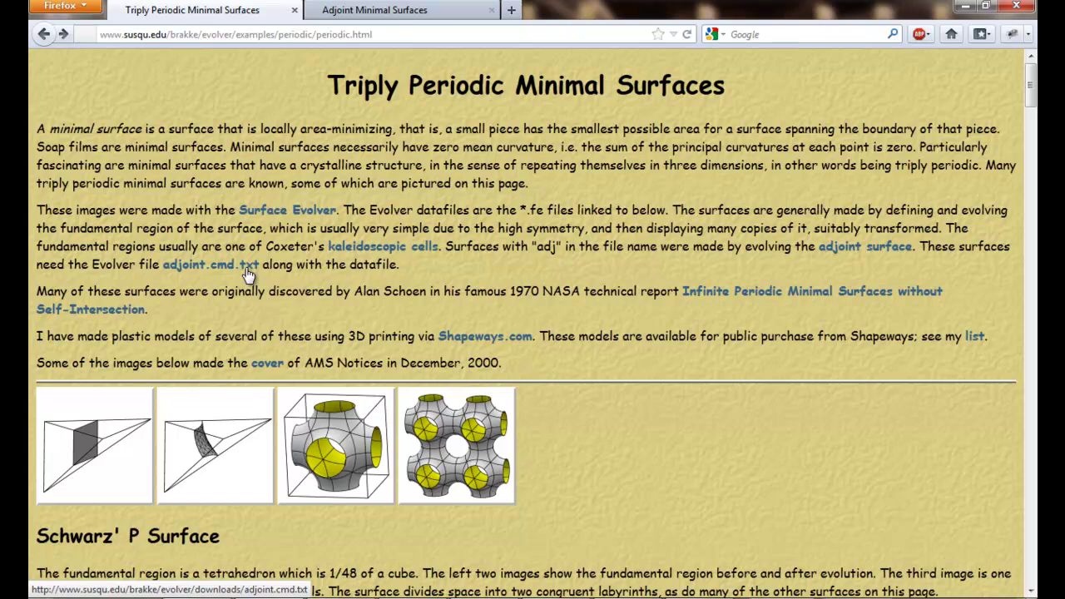
Step: Examine the surface list for Evolver datafiles with "adj" in the file name, such as Schoen's Hybrid-1[P,F-RD] Surface
scroll(273, 308, "down", 3)
scroll(274, 313, "down", 7)
scroll(263, 314, "down", 9)
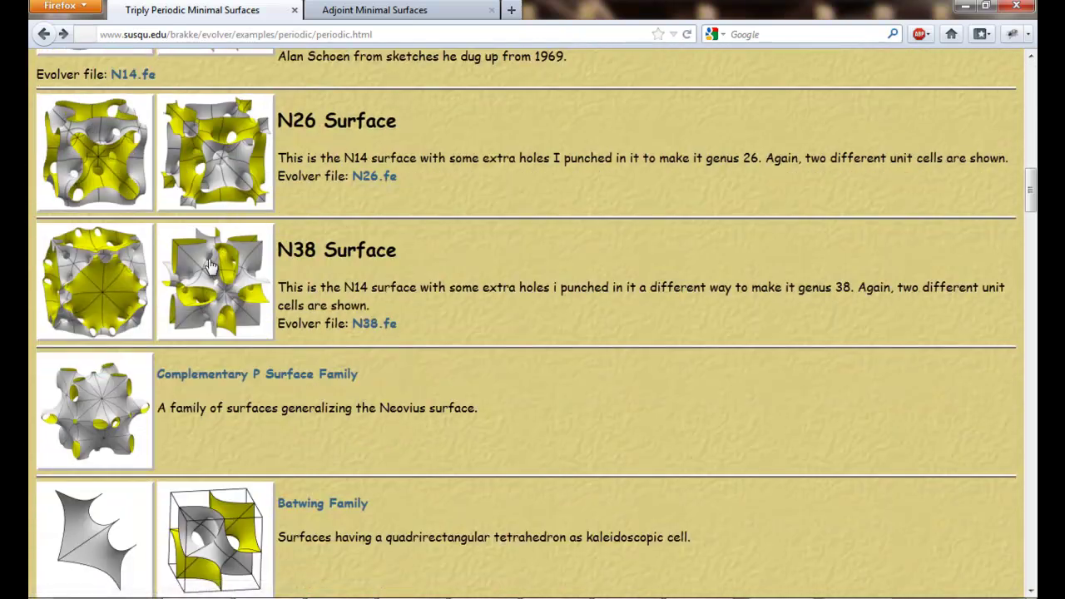
scroll(220, 291, "down", 8)
scroll(235, 378, "down", 9)
scroll(256, 384, "down", 13)
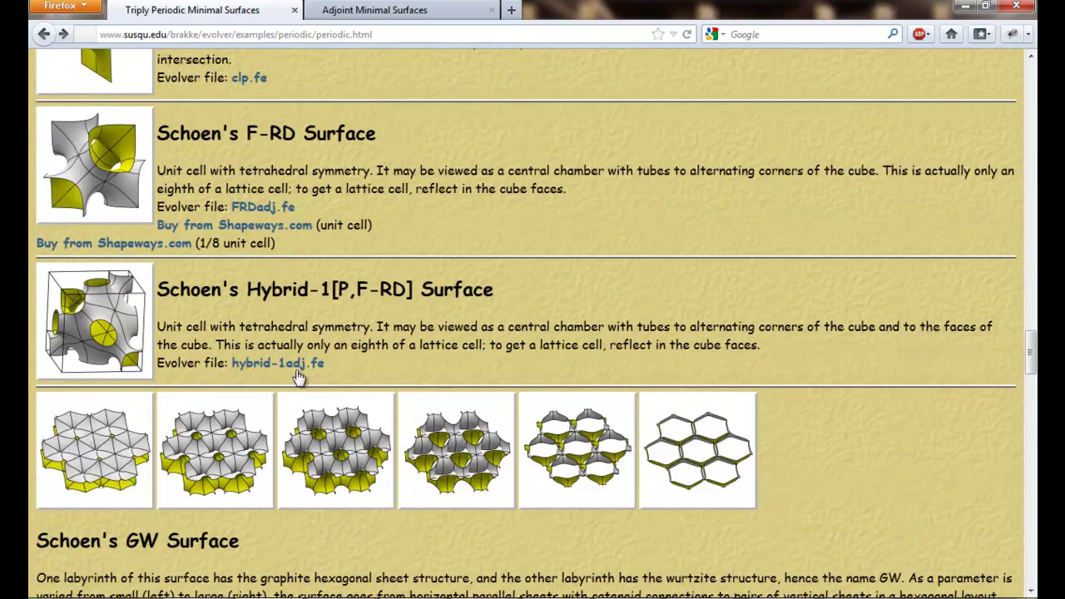
scroll(281, 346, "down", 4)
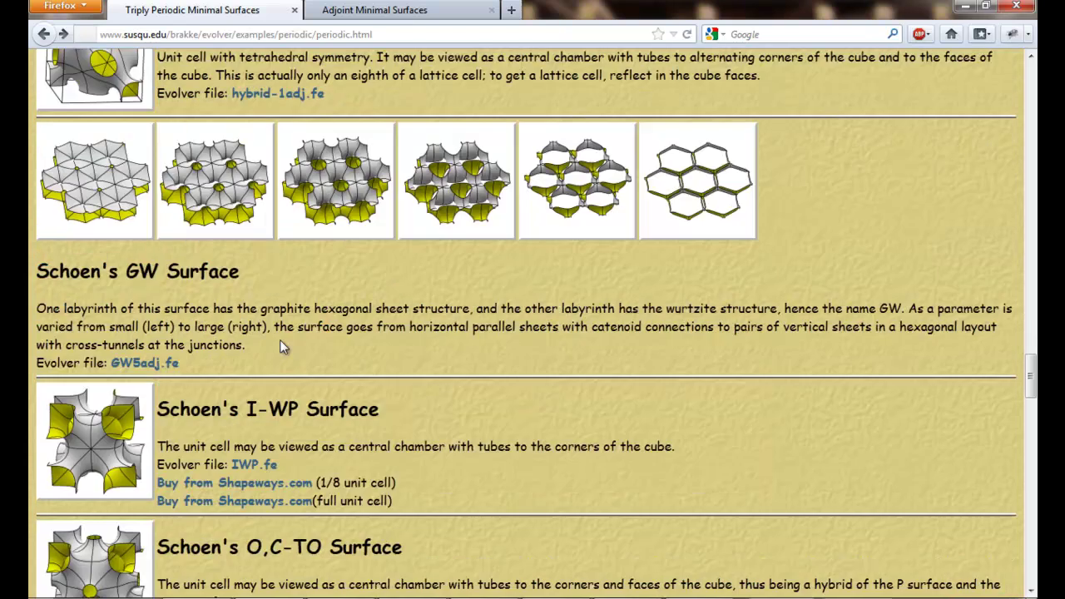
scroll(280, 343, "up", 14)
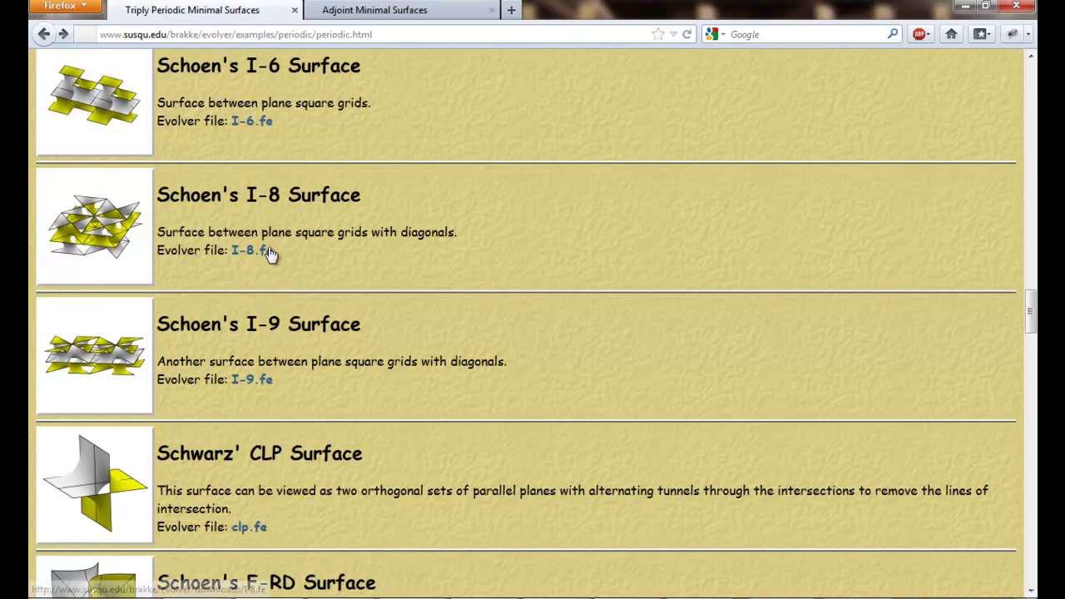
scroll(275, 258, "up", 2)
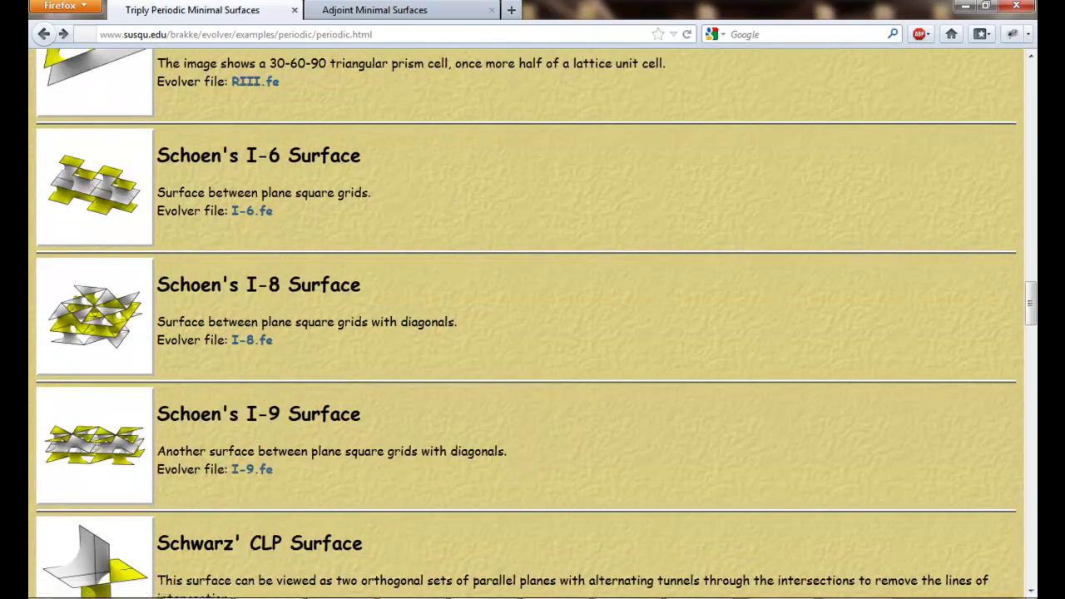
Step: Switch back to SE-FIT and bring up its graphics, editor and command windows
mouse_move(485, 598)
left_click(484, 572)
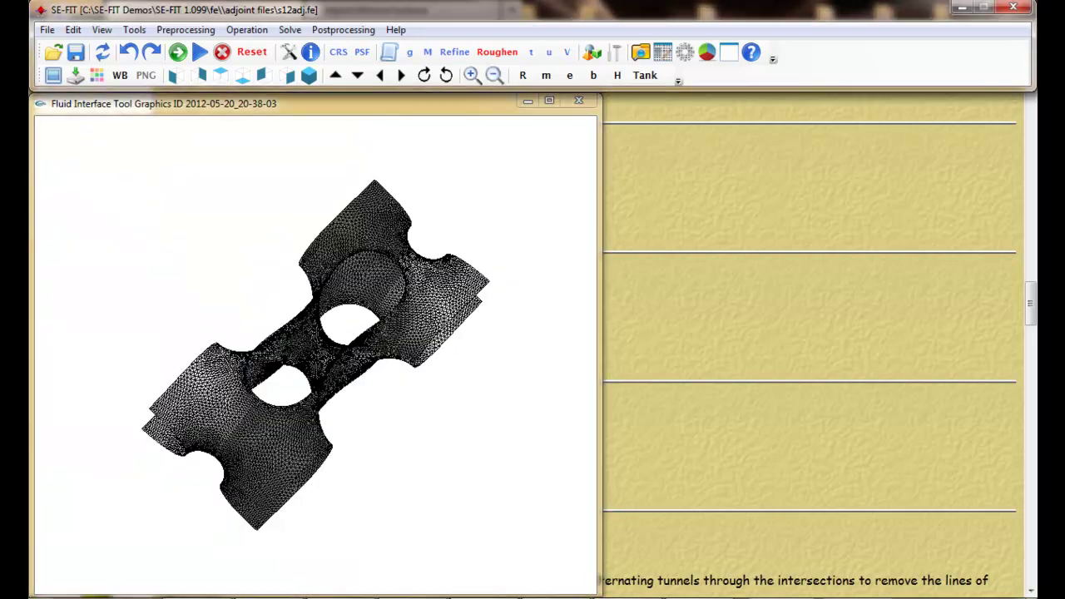
left_click(513, 598)
left_click(513, 598)
left_click(962, 7)
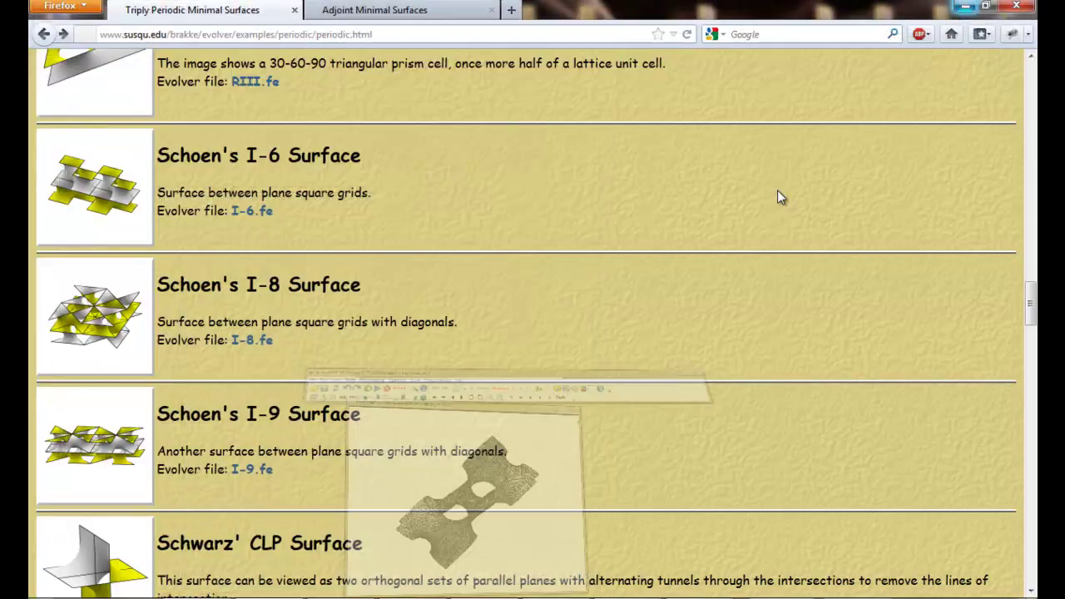
left_click(528, 596)
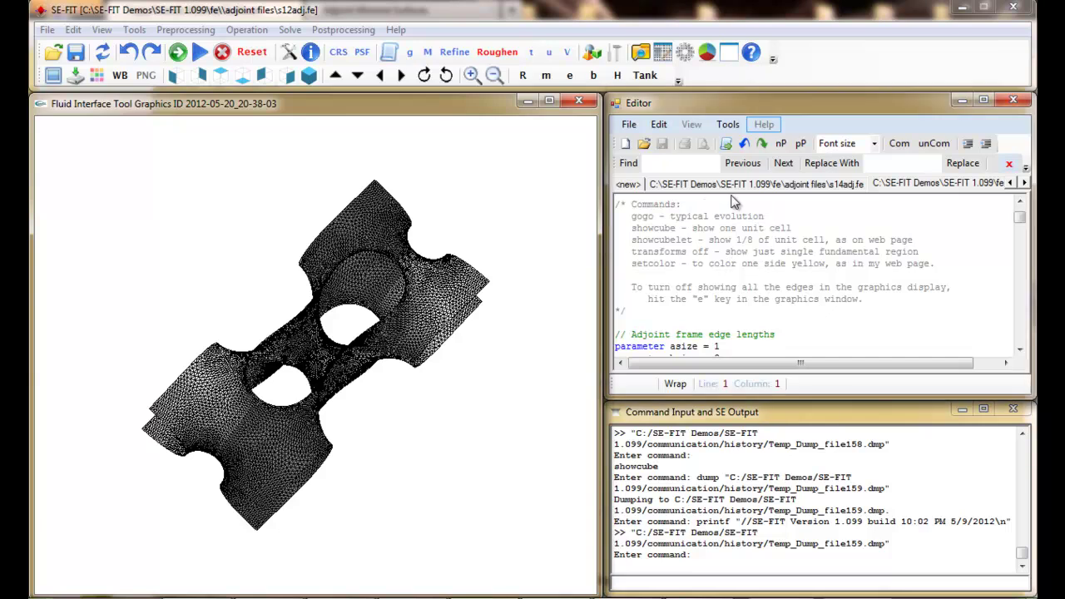
Step: Close the s12adj.fe and s14adj.fe files in the editor and open hybrid-1adj.fe from the adjoint files folder
left_click(1008, 163)
left_click(860, 183)
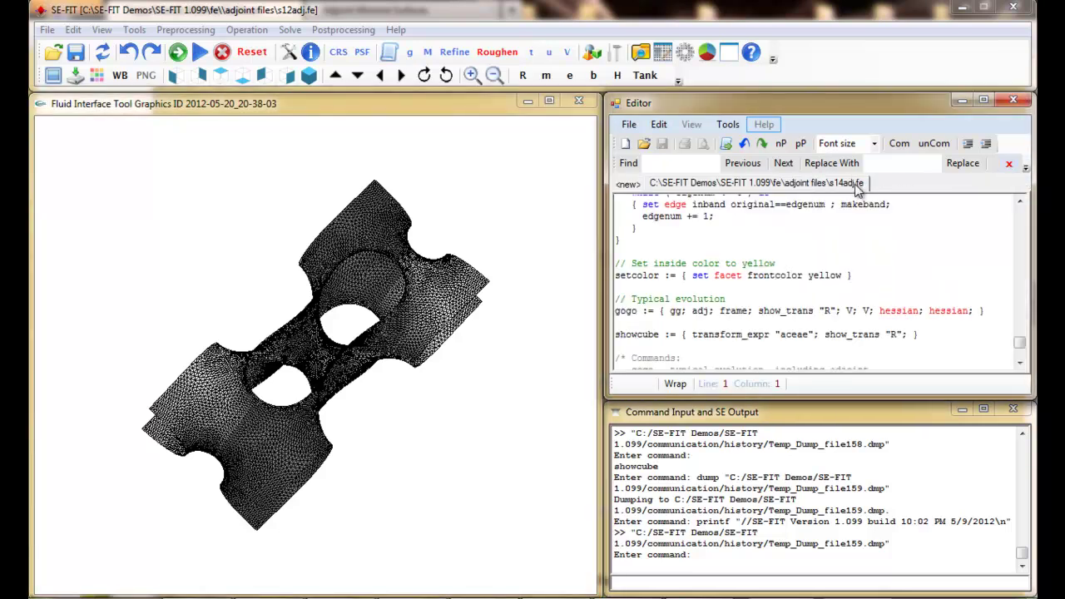
left_click(1007, 164)
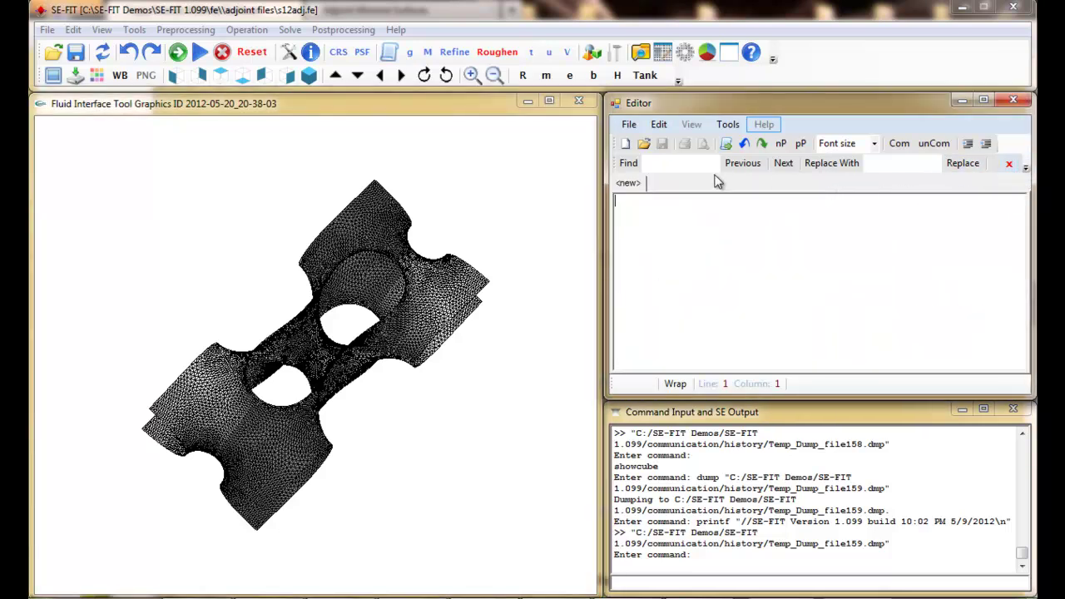
left_click(643, 143)
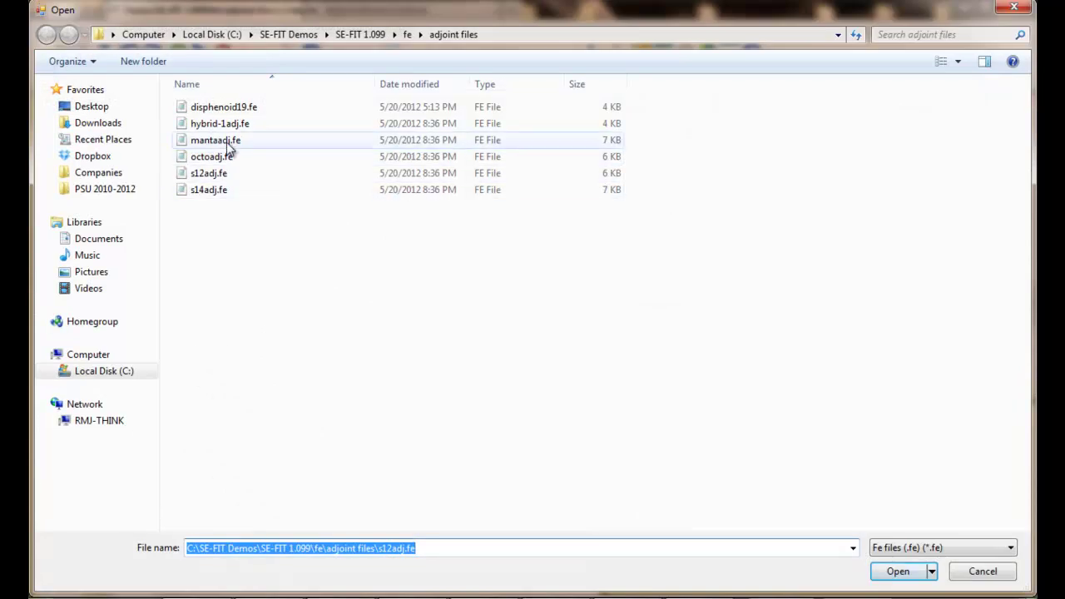
double_click(221, 126)
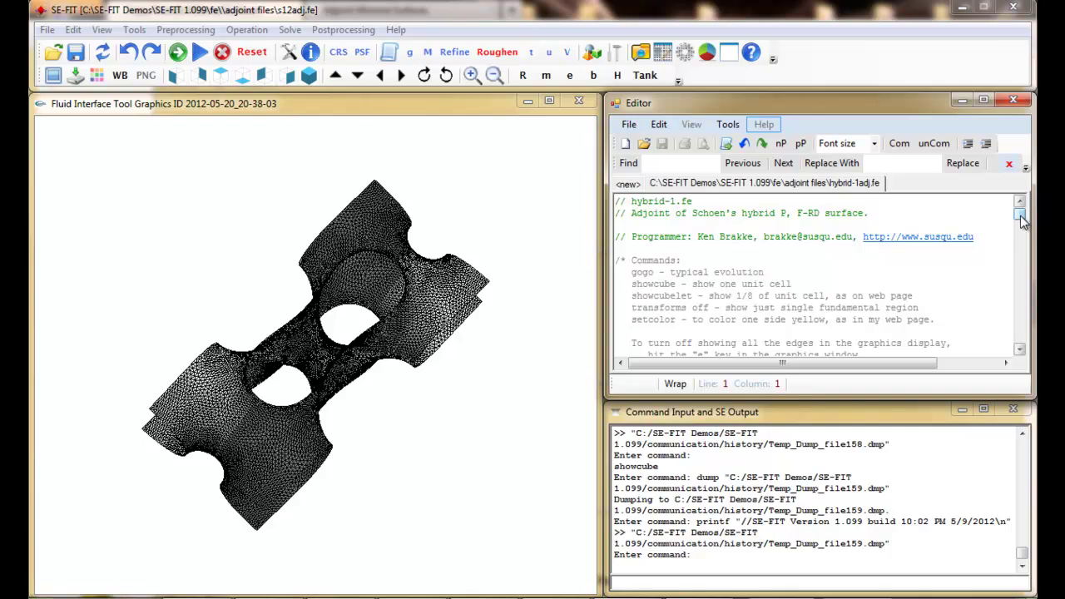
Step: Read through the hybrid-1adj.fe code, covering the gg evolution, adjoint transformation, frame constraints and display commands
left_click_drag(1021, 218, 1023, 261)
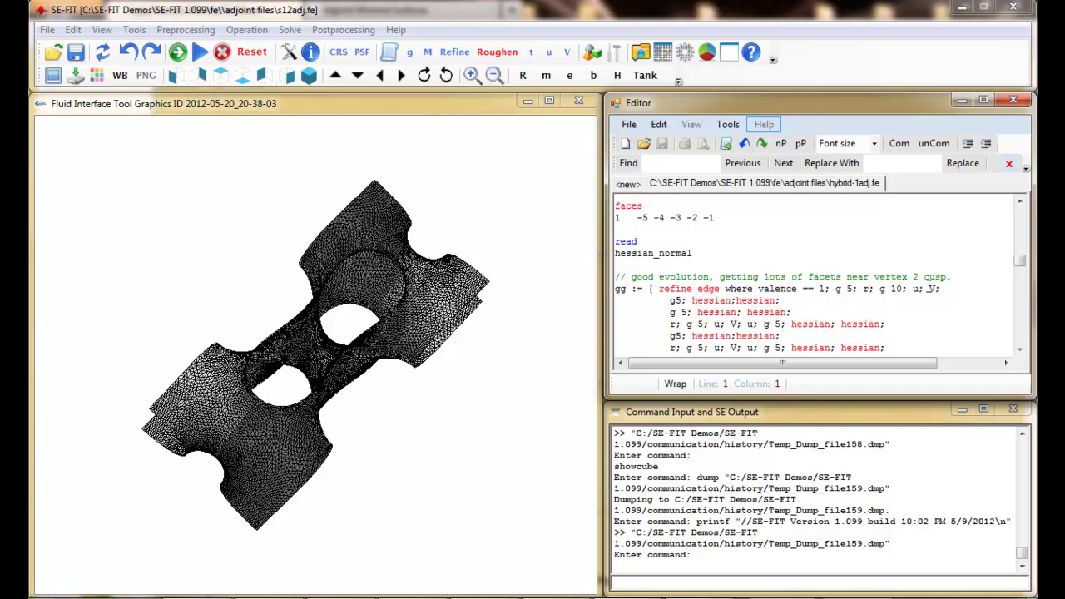
left_click_drag(1019, 265, 1021, 294)
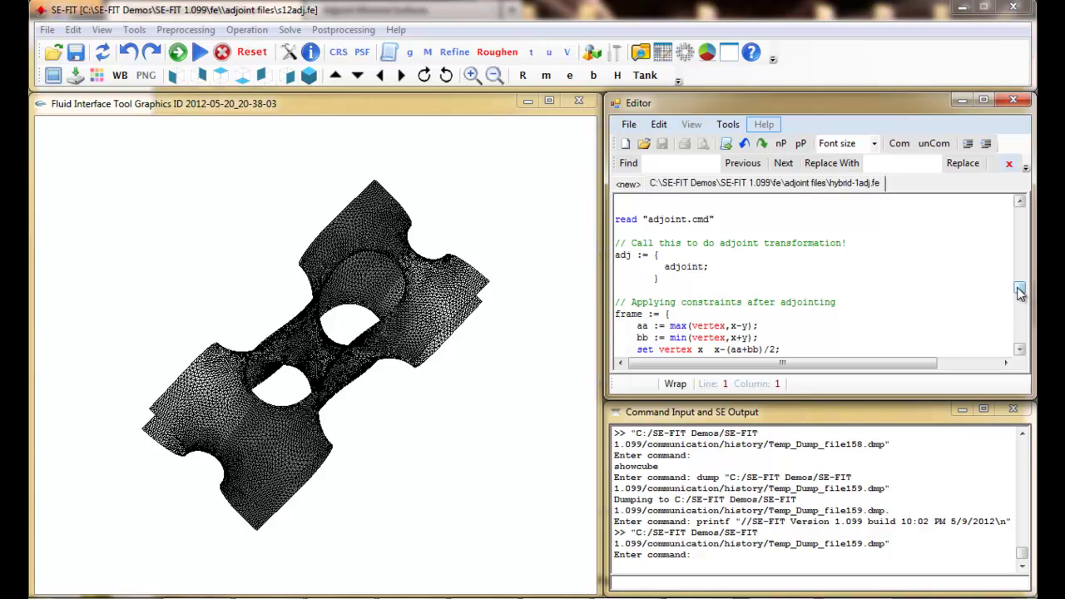
left_click_drag(1020, 291, 1020, 294)
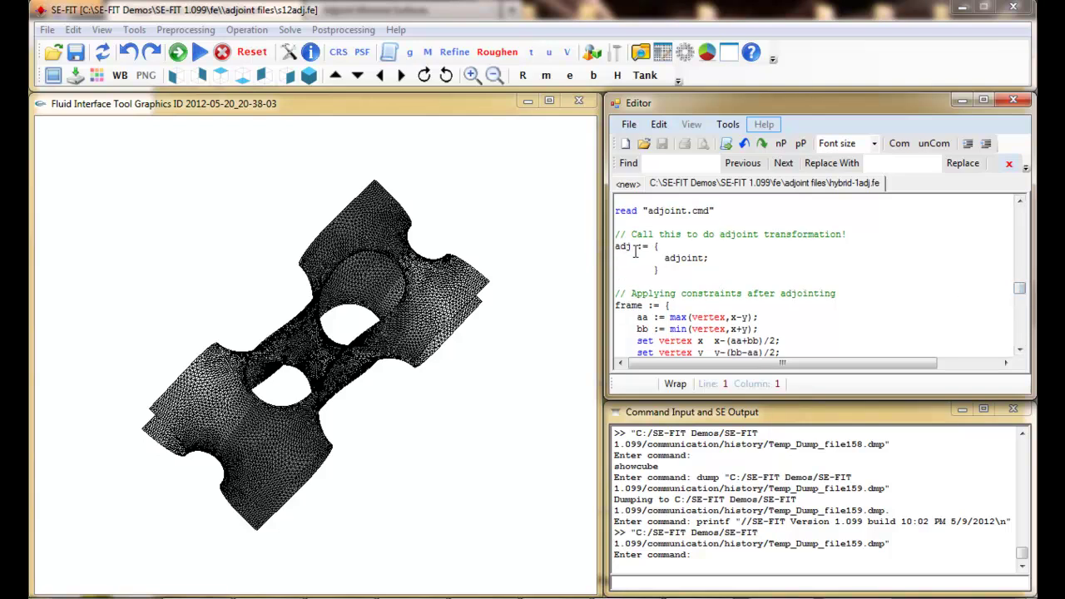
left_click_drag(1019, 291, 1022, 320)
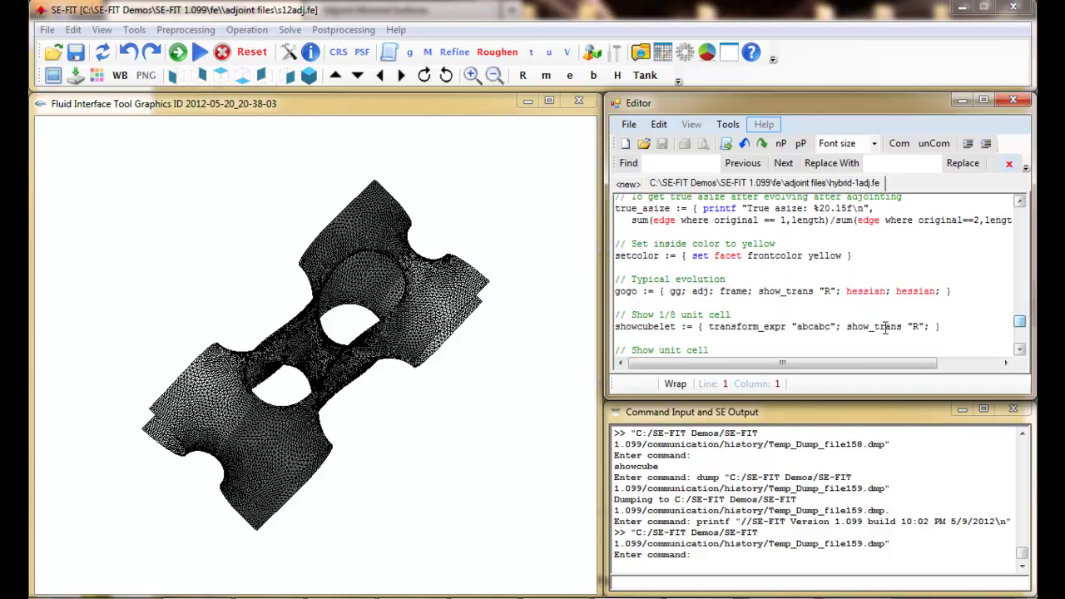
Step: Examine the sequence of commands in the gogo definition, from gg through adj and frame to show_trans
left_click(676, 291)
key("Right")
key("Right")
key("Right")
key("Right")
key("Right")
key("Right")
key("Right")
key("Right")
key("Right")
key("Right")
key("Right")
key("Right")
key("Right")
key("Right")
key("Right")
key("Right")
key("Right")
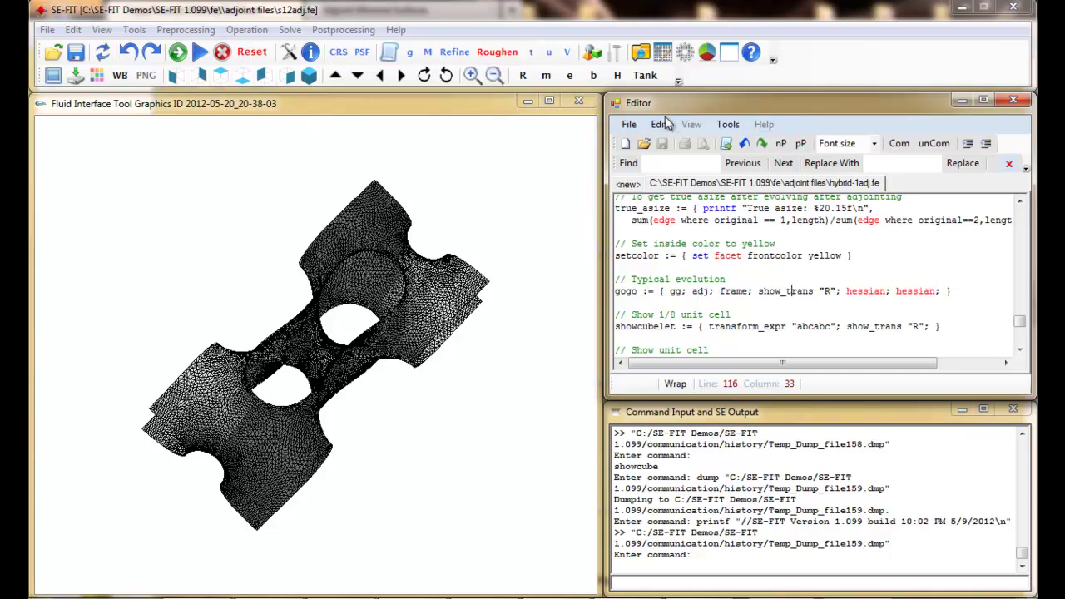
Step: Load hybrid-1adj.fe from the file explorer, run the gogo evolution and rotate the resulting surface
left_click(640, 52)
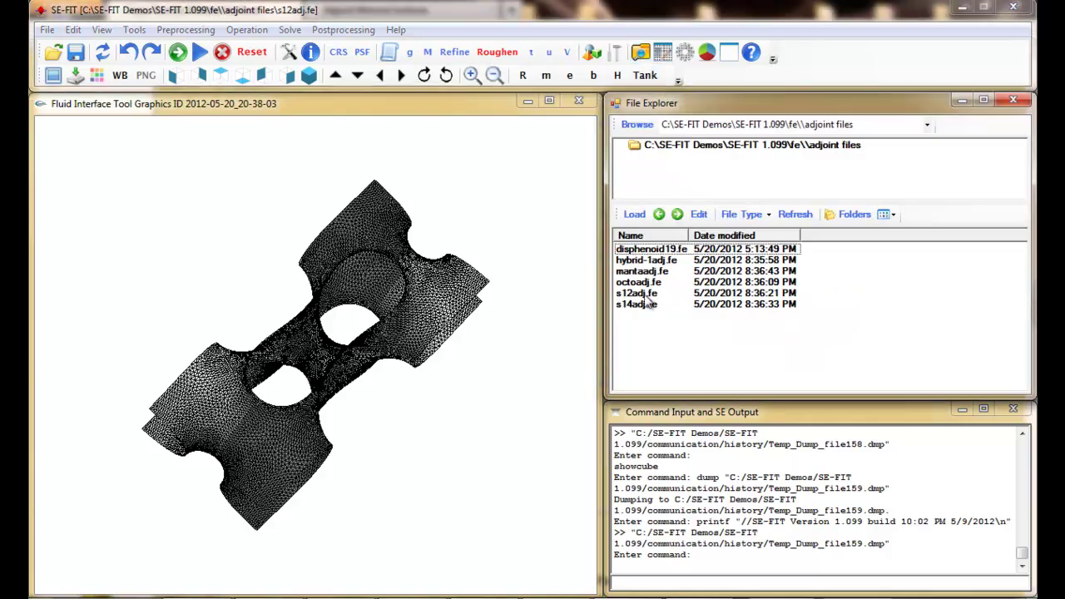
double_click(647, 260)
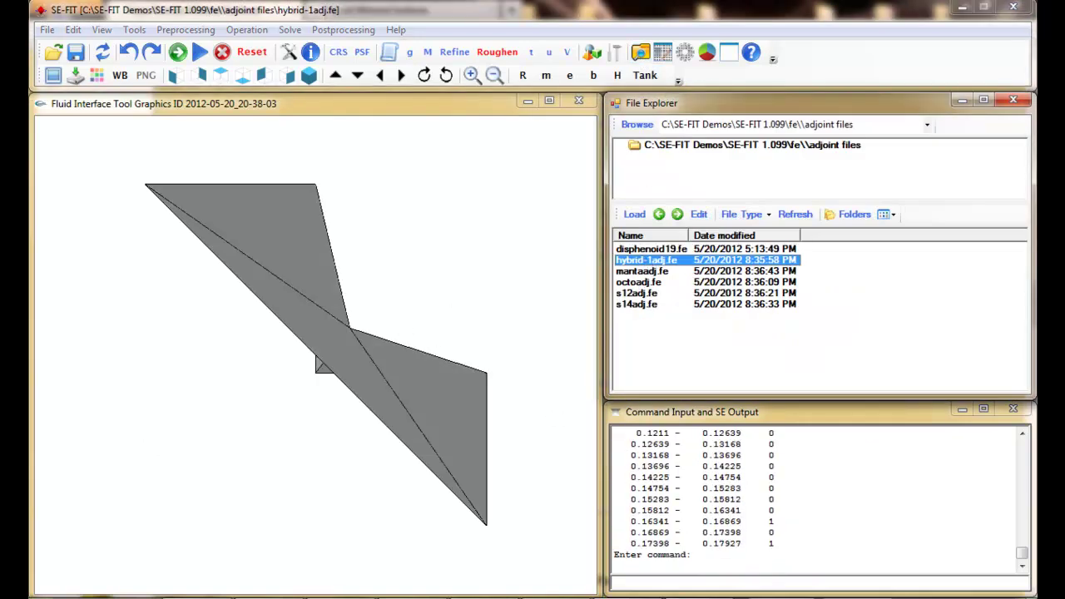
left_click(662, 582)
type("gogo")
key("Return")
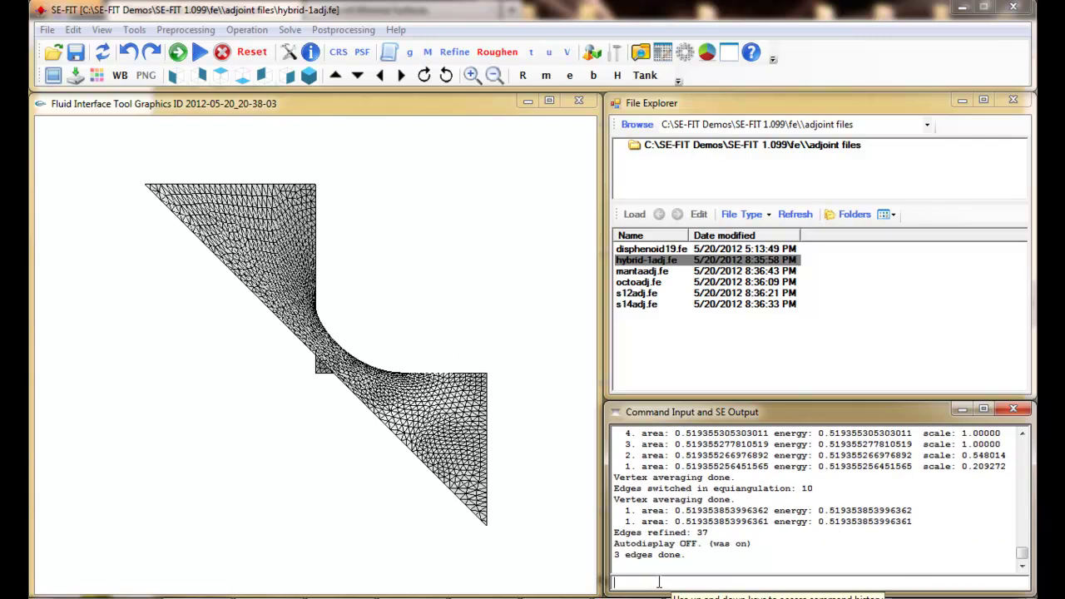
left_click_drag(562, 536, 262, 397)
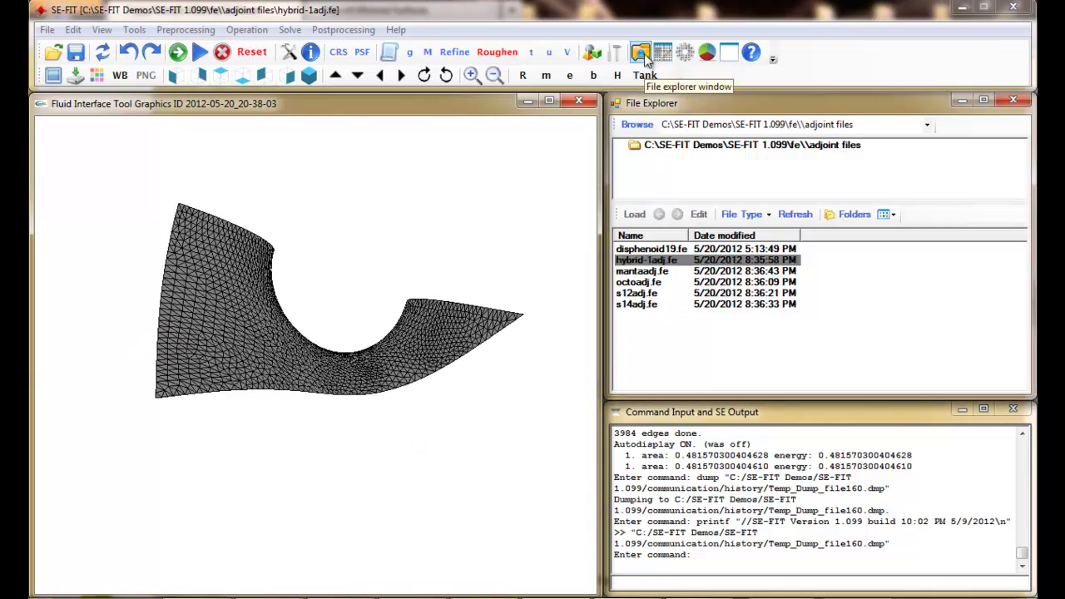
Step: Look up the unit cell command in the datafile and run showcube to display the full unit cell, zoomed out and rotated
left_click(662, 53)
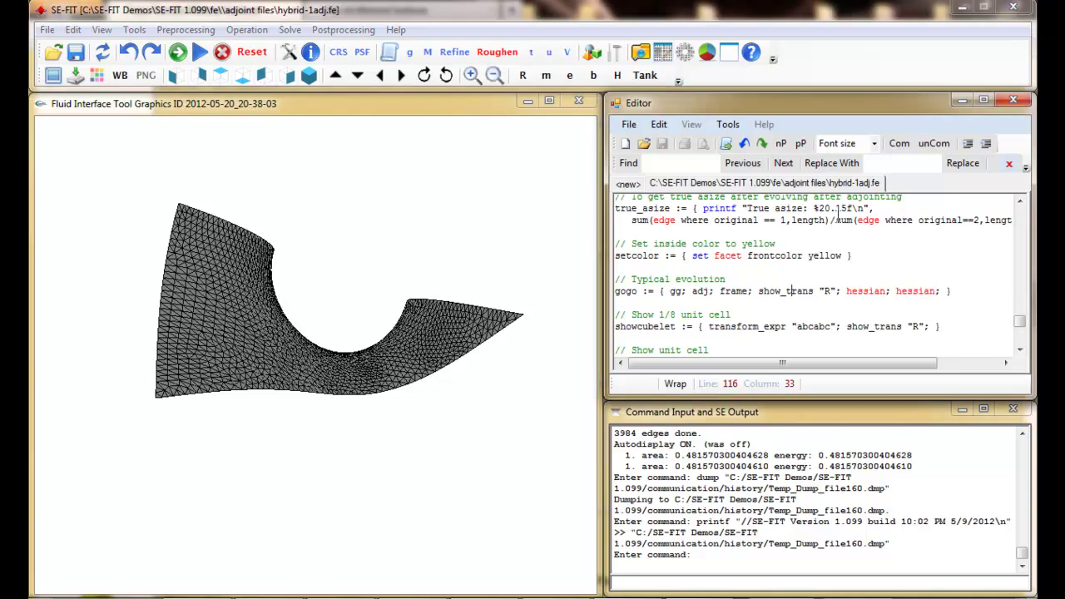
scroll(663, 330, "down", 1)
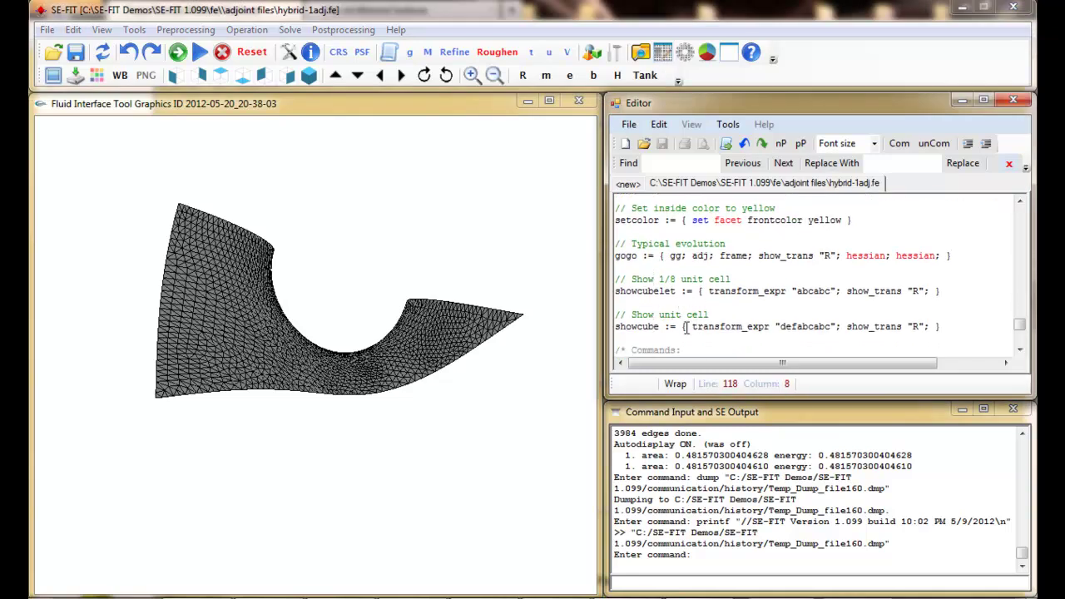
left_click(673, 585)
type("showcube")
key("Return")
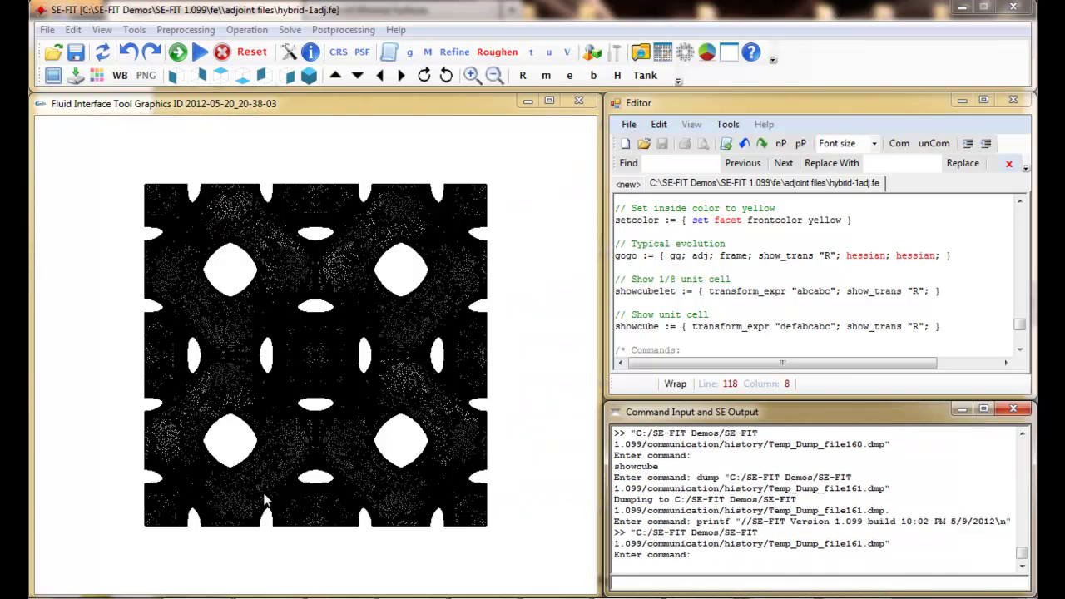
left_click_drag(199, 399, 275, 449)
left_click(493, 75)
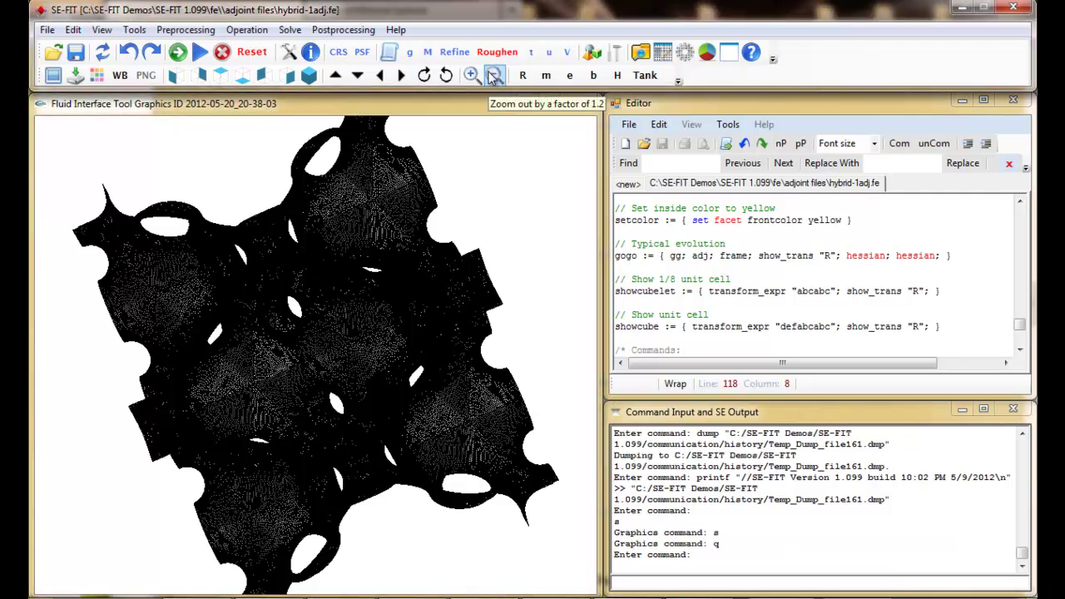
left_click(493, 75)
left_click(492, 75)
left_click(493, 75)
left_click_drag(422, 334, 244, 169)
Step: Set the color of the fixed edges to -1 (Transparent)
left_click(135, 30)
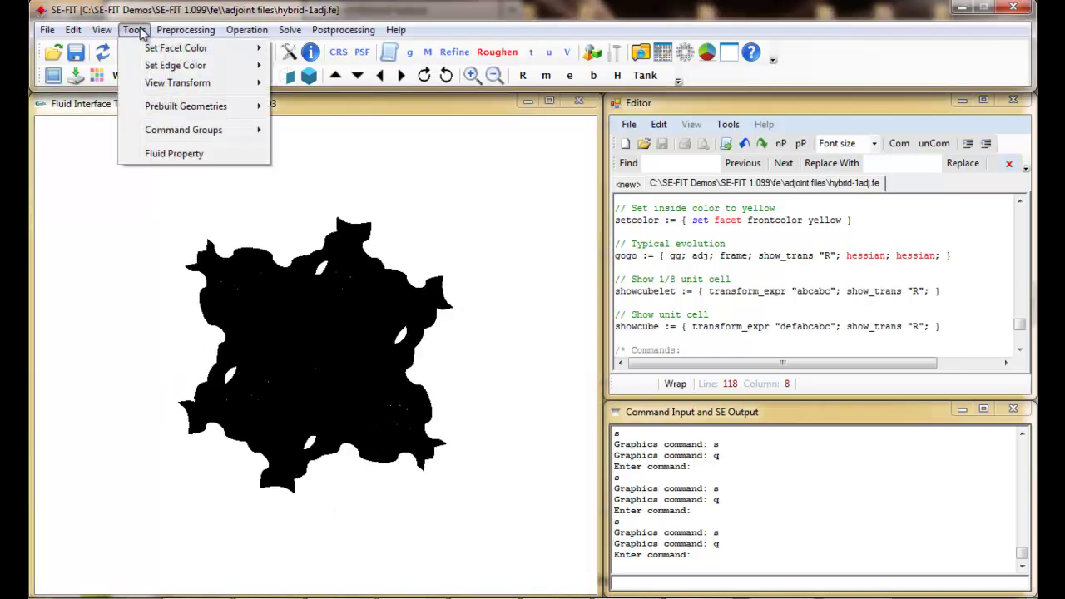
mouse_move(151, 67)
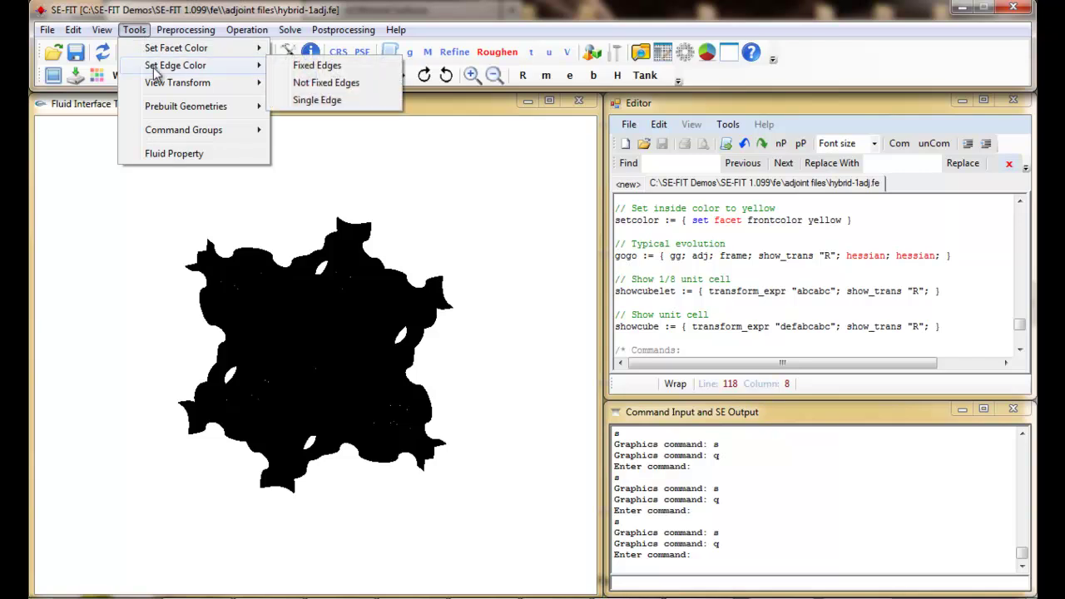
left_click(315, 66)
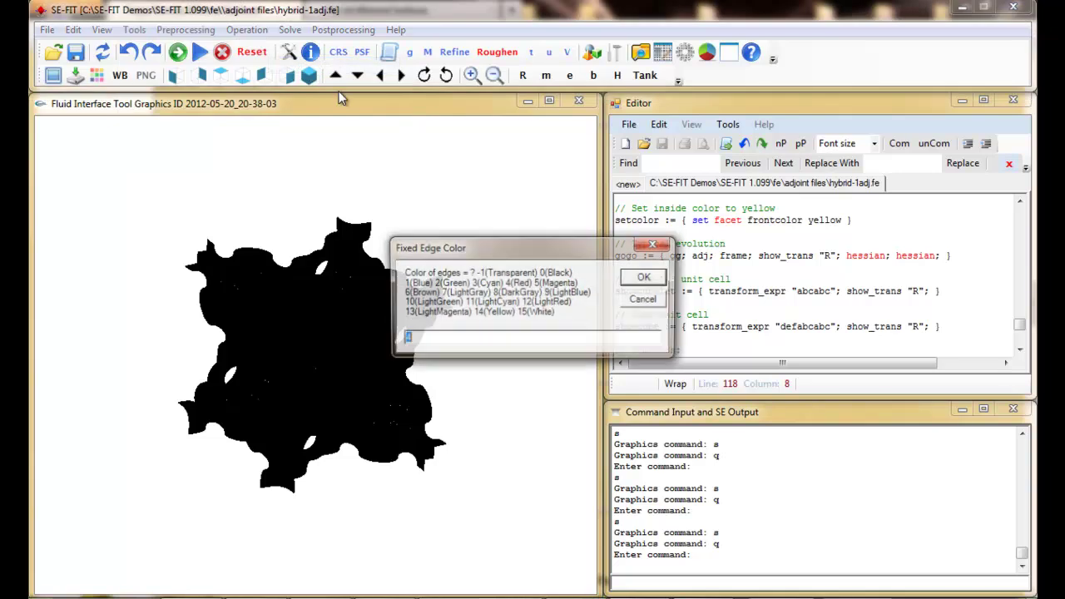
type("-1")
left_click(657, 283)
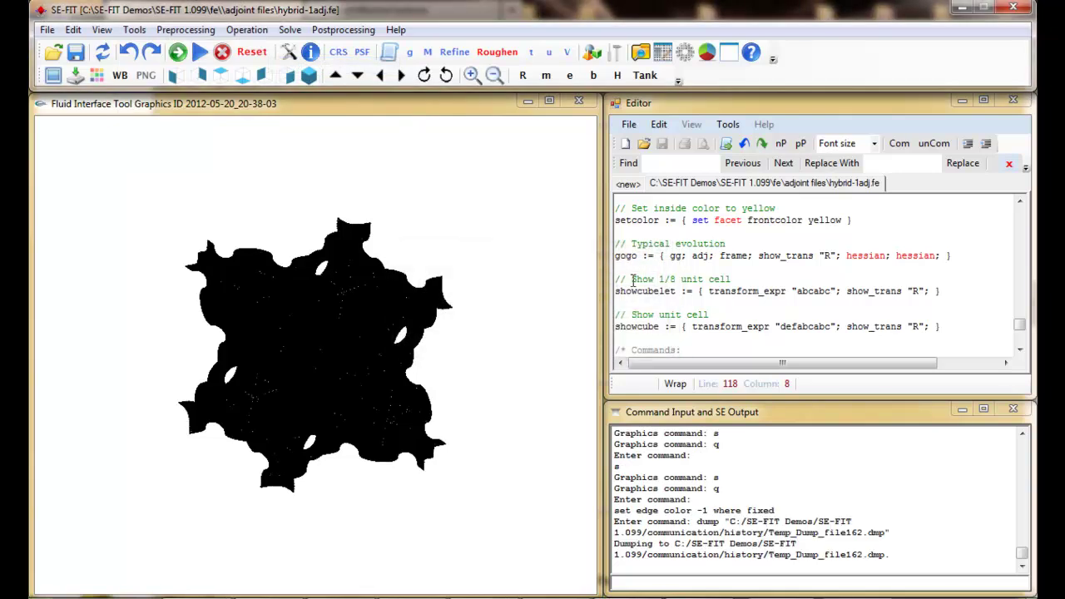
Step: Set the color of all not fixed edges to -1 (Transparent) using constraint number -1, and rotate the unit cell to inspect it
left_click(171, 30)
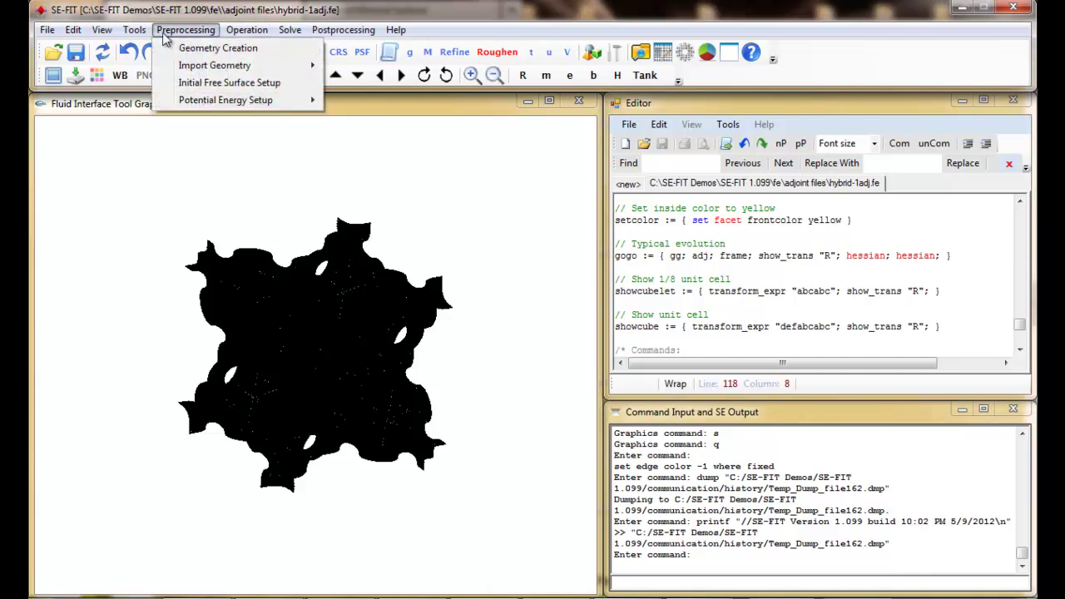
mouse_move(134, 30)
mouse_move(166, 65)
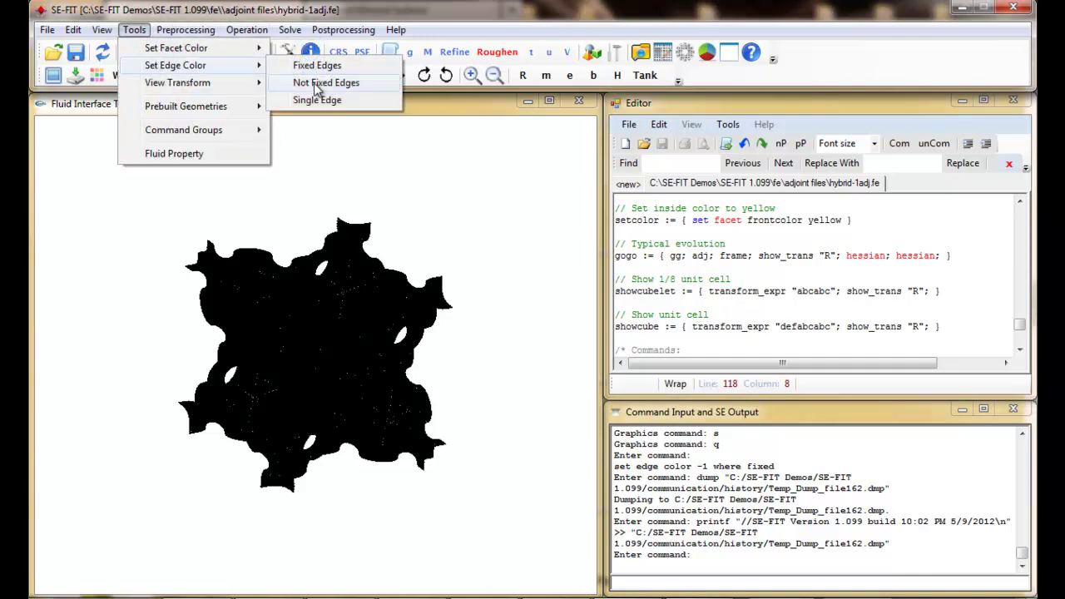
left_click(326, 83)
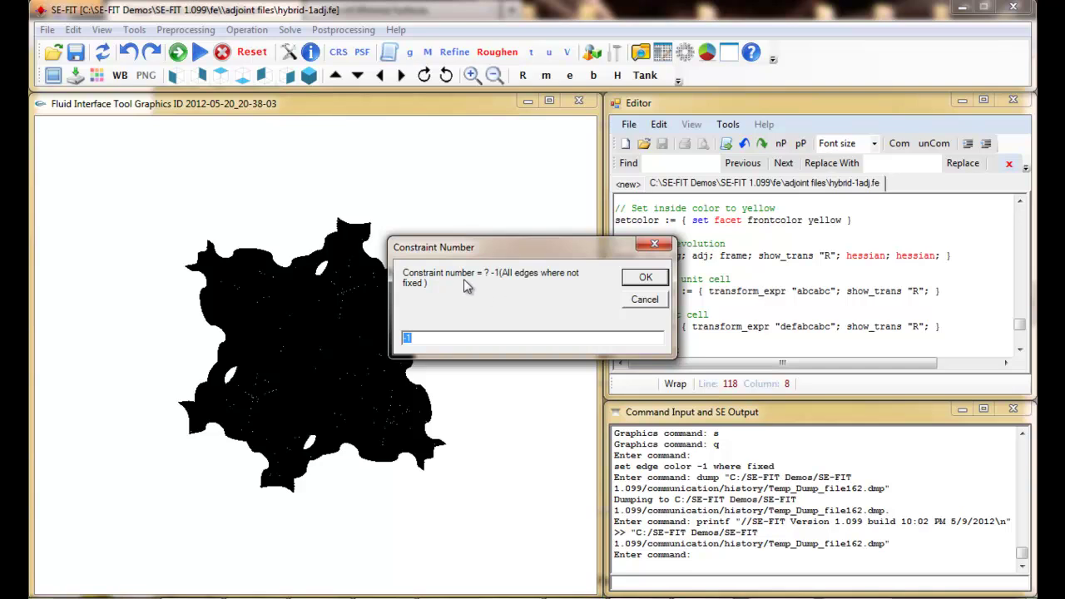
left_click(643, 278)
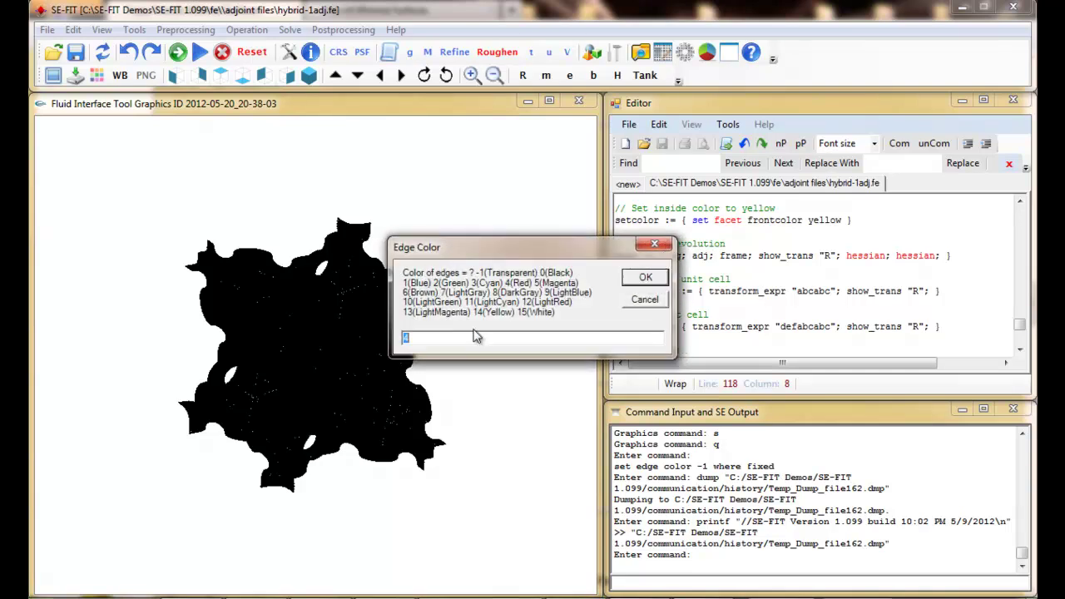
type("-1")
left_click(644, 277)
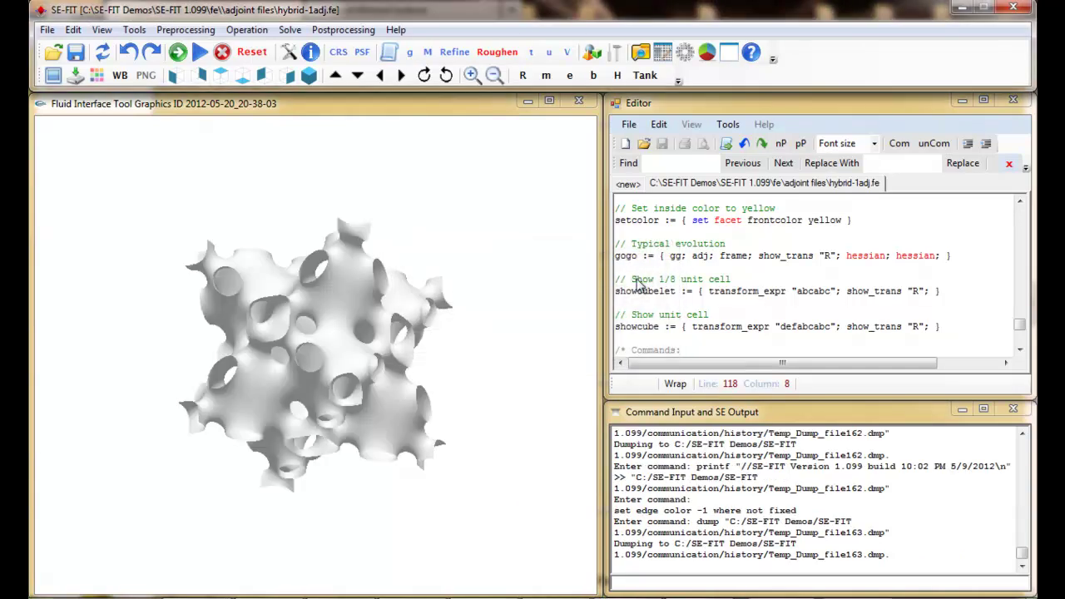
left_click_drag(349, 273, 287, 267)
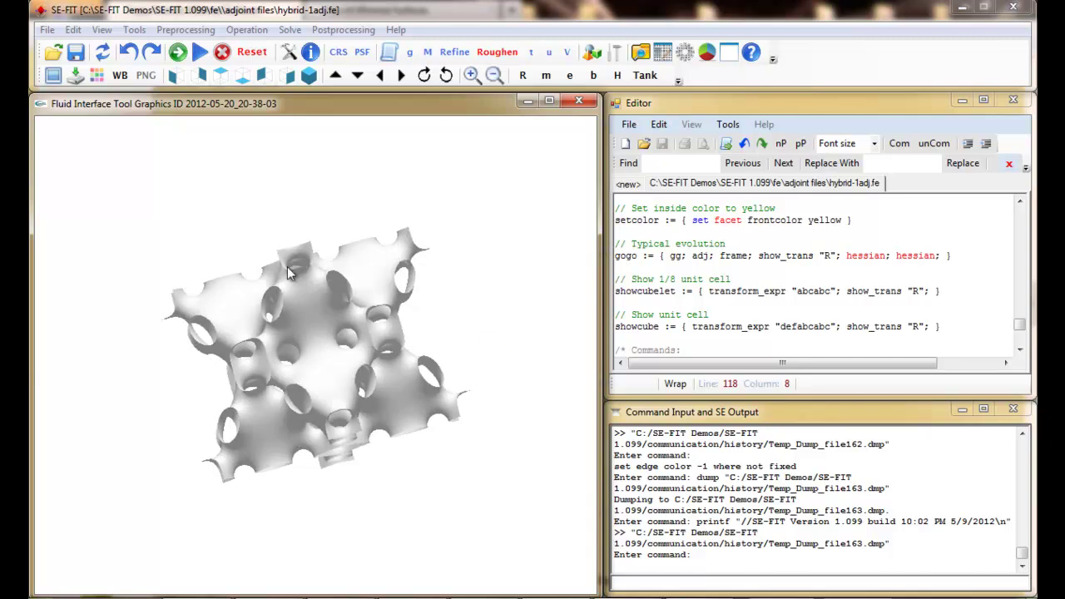
left_click_drag(342, 294, 315, 320)
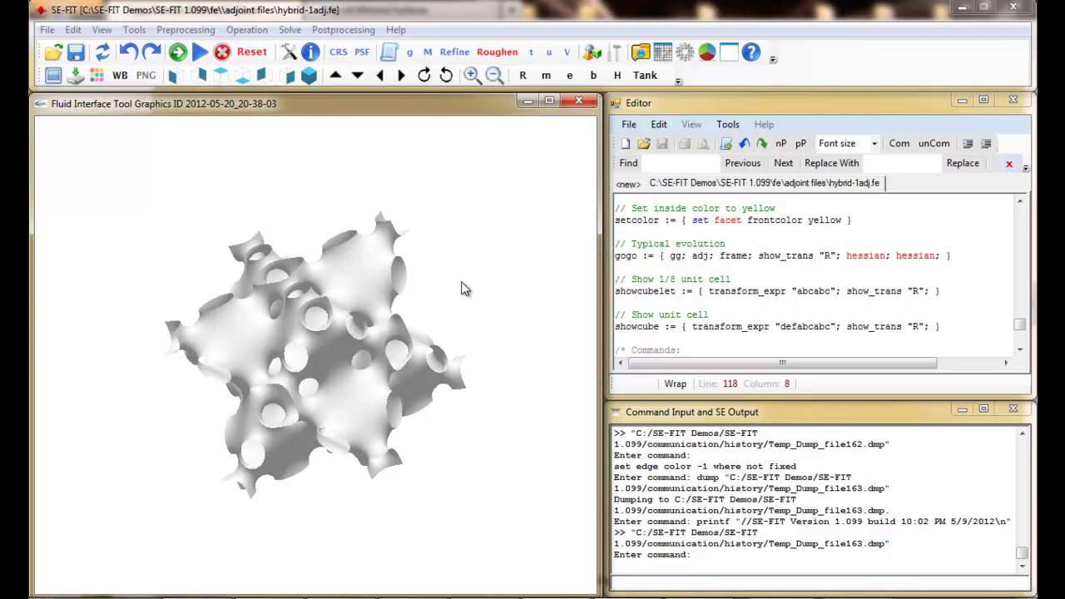
left_click_drag(381, 318, 285, 335)
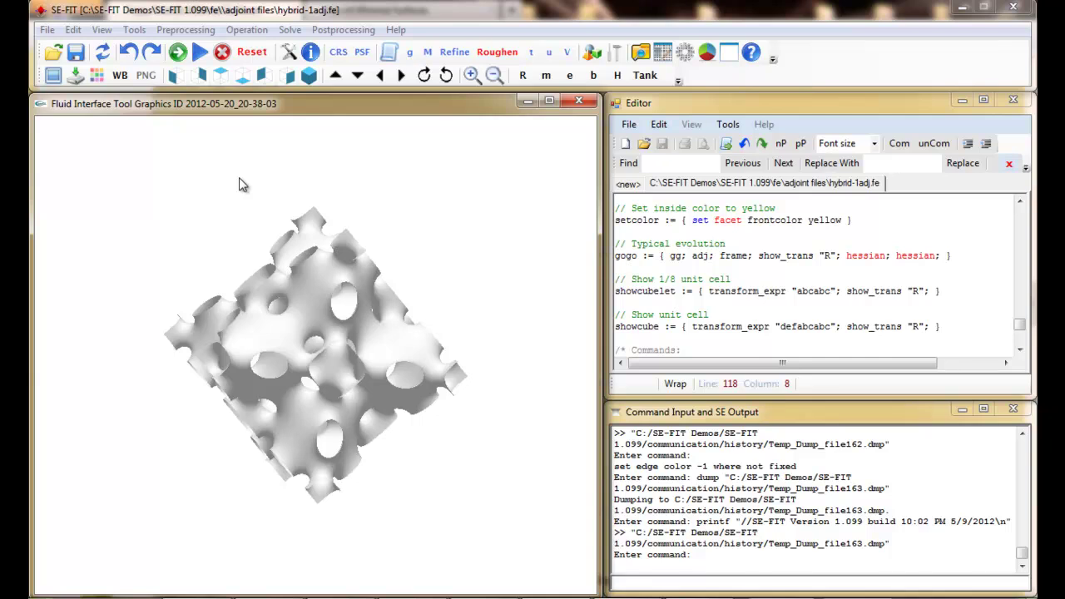
Step: Export the surface in STL format as adjointSTL in the adjoint files folder
left_click(48, 31)
mouse_move(76, 159)
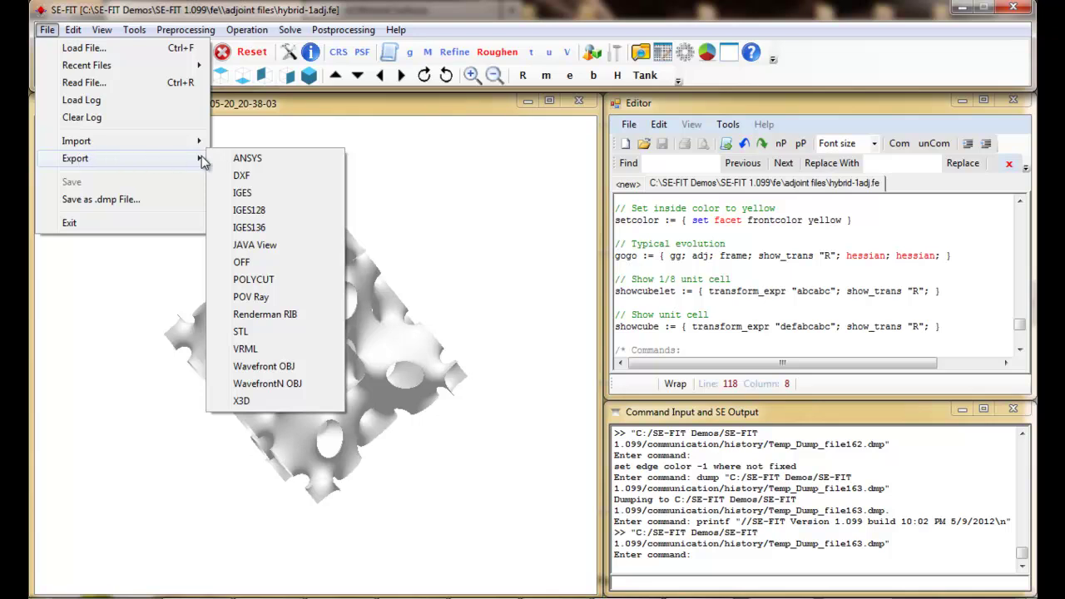
left_click(245, 331)
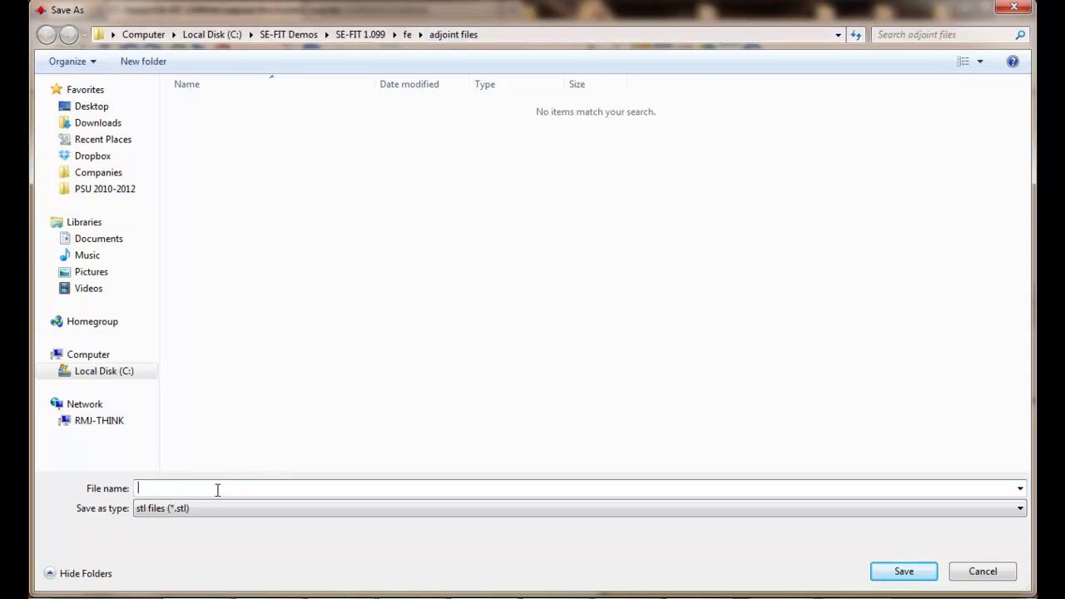
type("adjoint")
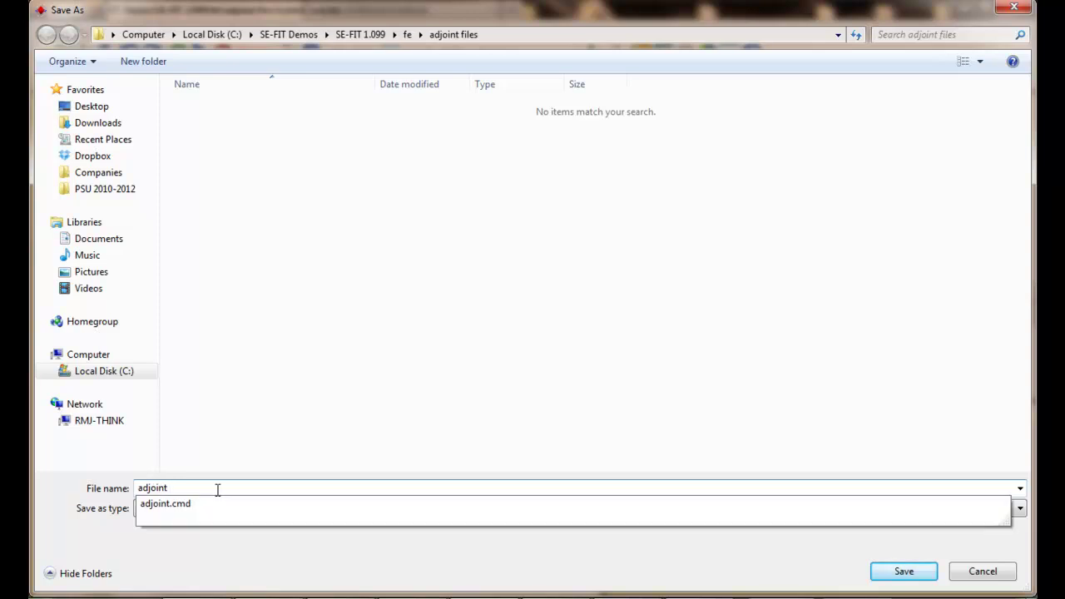
type("STL")
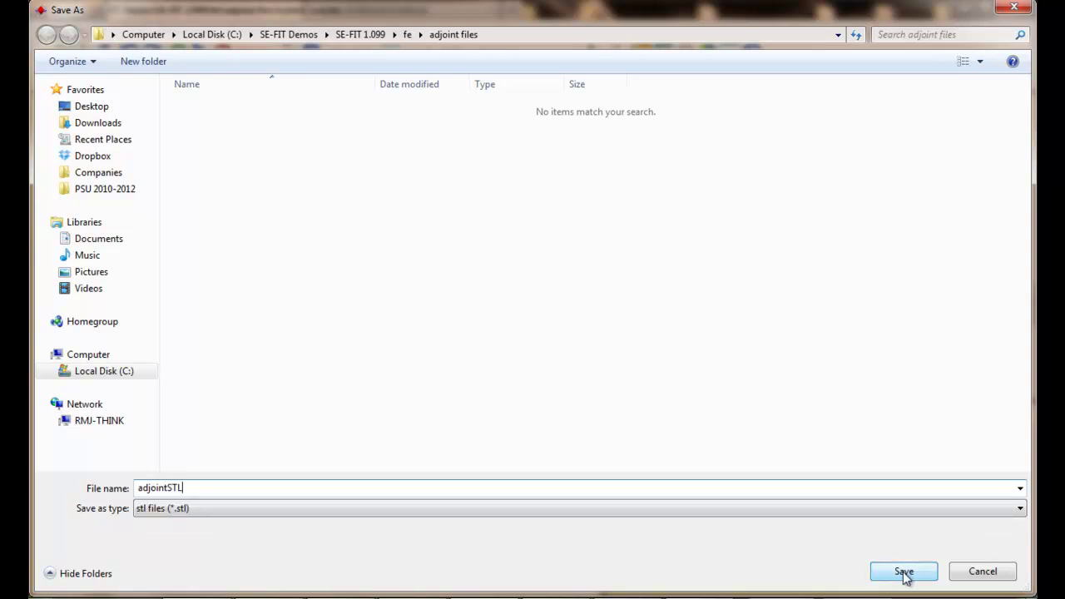
left_click(904, 574)
Step: Open the exported adjointSTL.stl from the fe\adjoint files folder in SolidWorks and rotate the surface to examine its shape from several sides
left_click(415, 595)
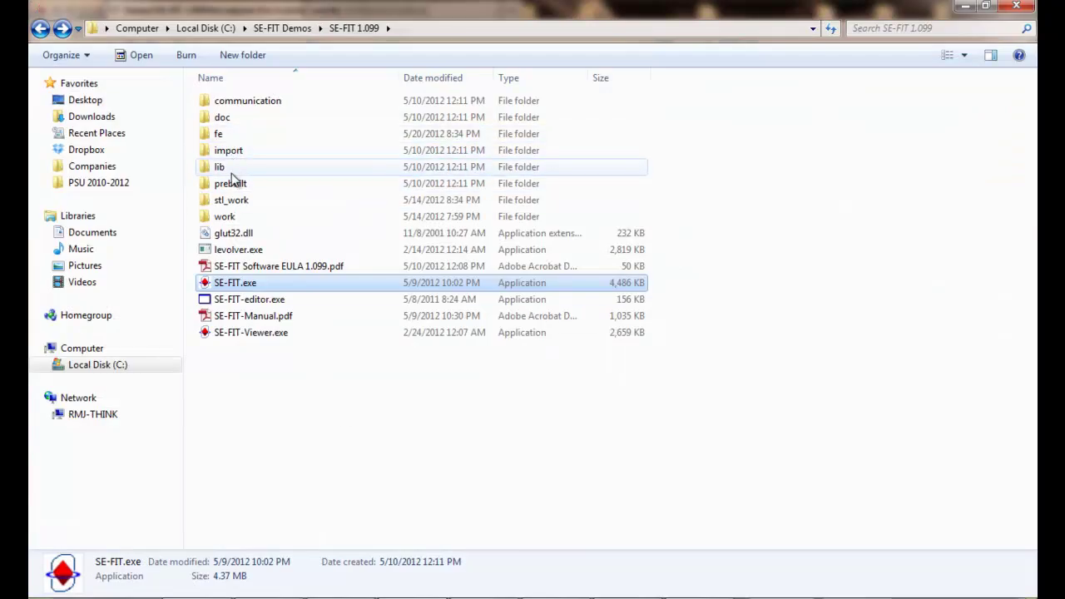
double_click(227, 134)
double_click(243, 102)
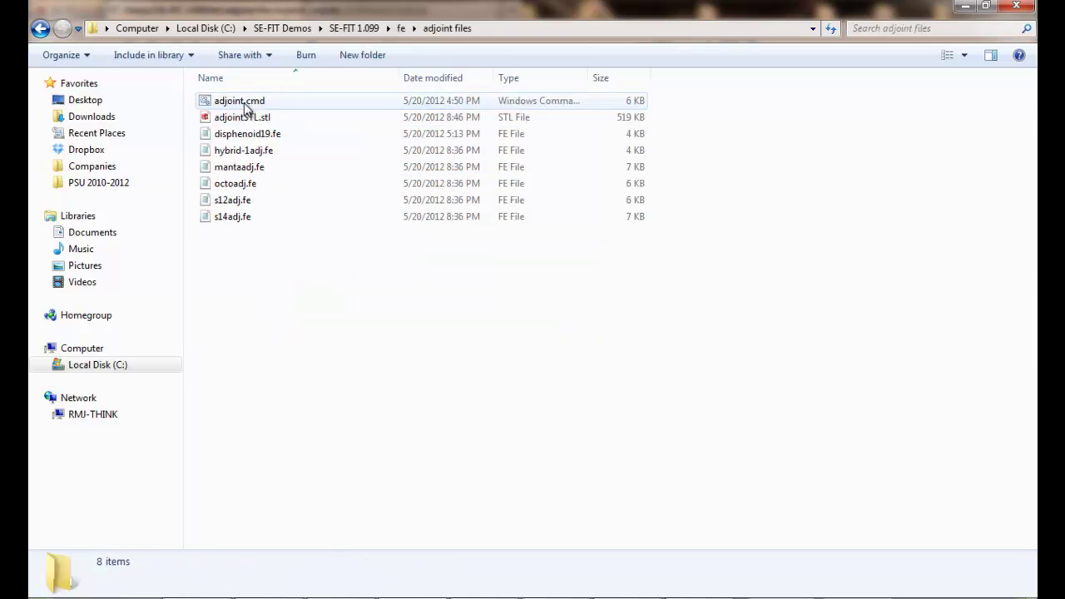
double_click(243, 121)
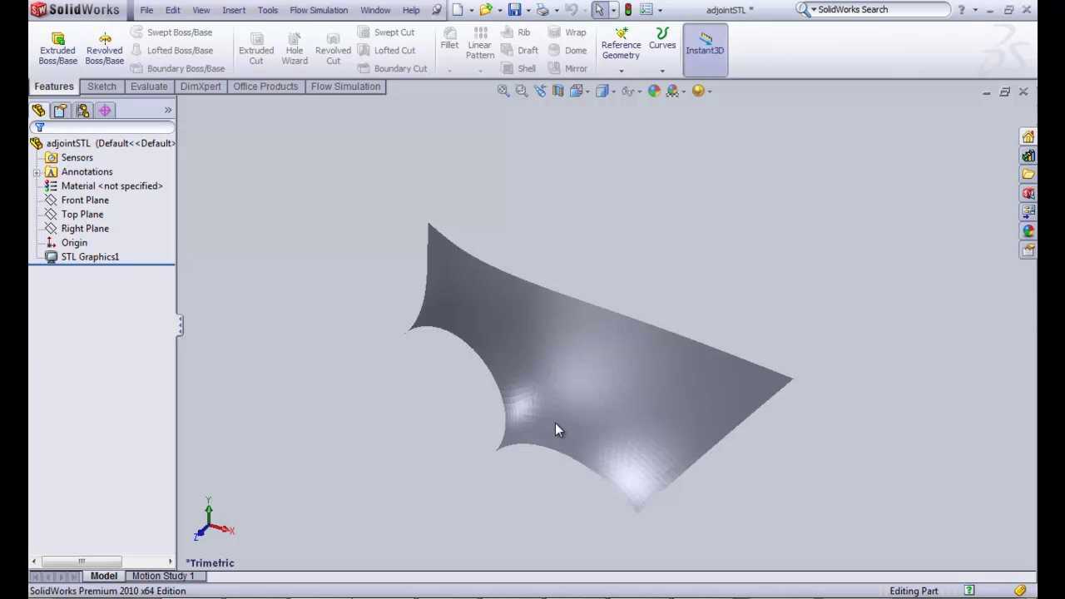
middle_click_drag(582, 311, 478, 294)
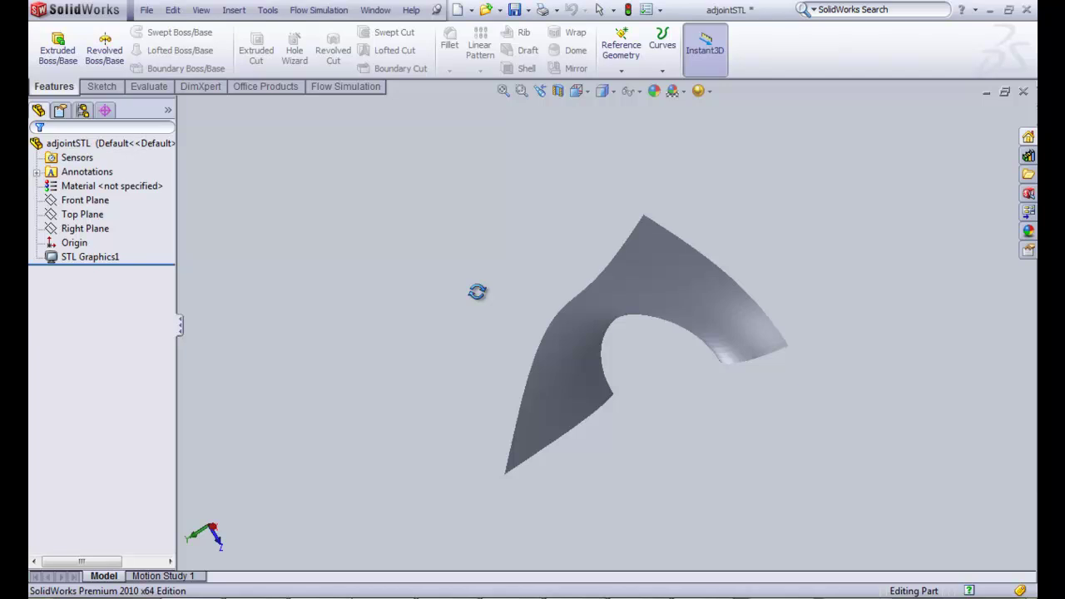
middle_click_drag(477, 291, 555, 361)
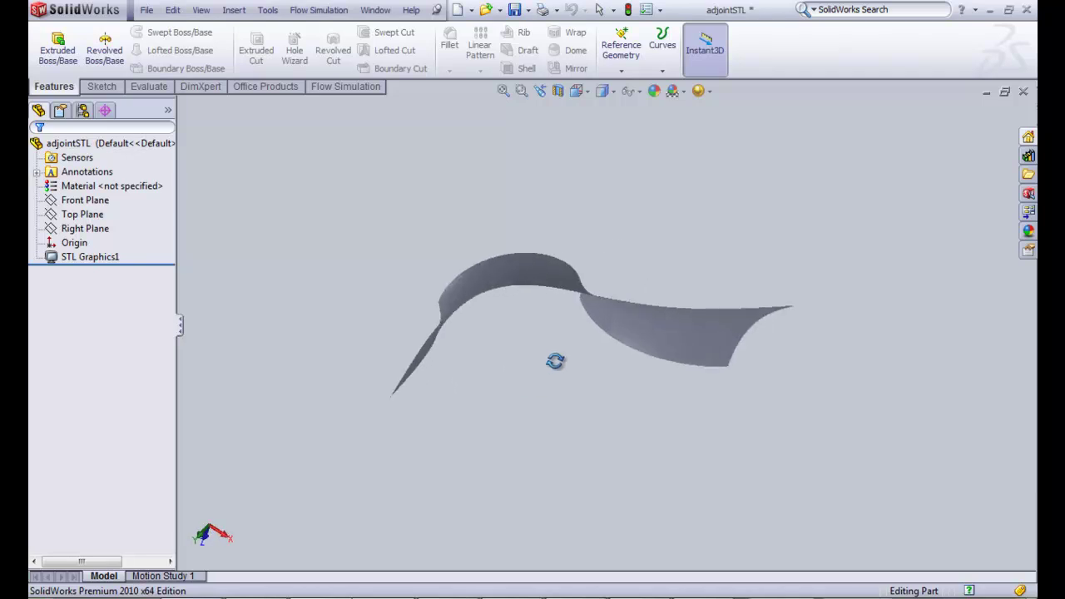
middle_click_drag(555, 361, 554, 173)
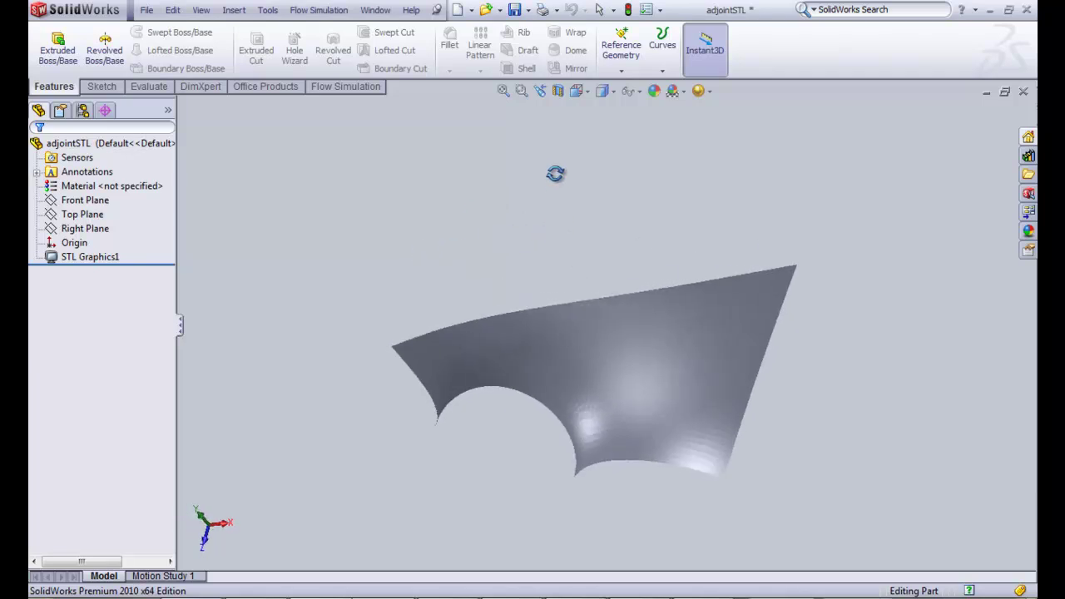
middle_click_drag(672, 392, 567, 397)
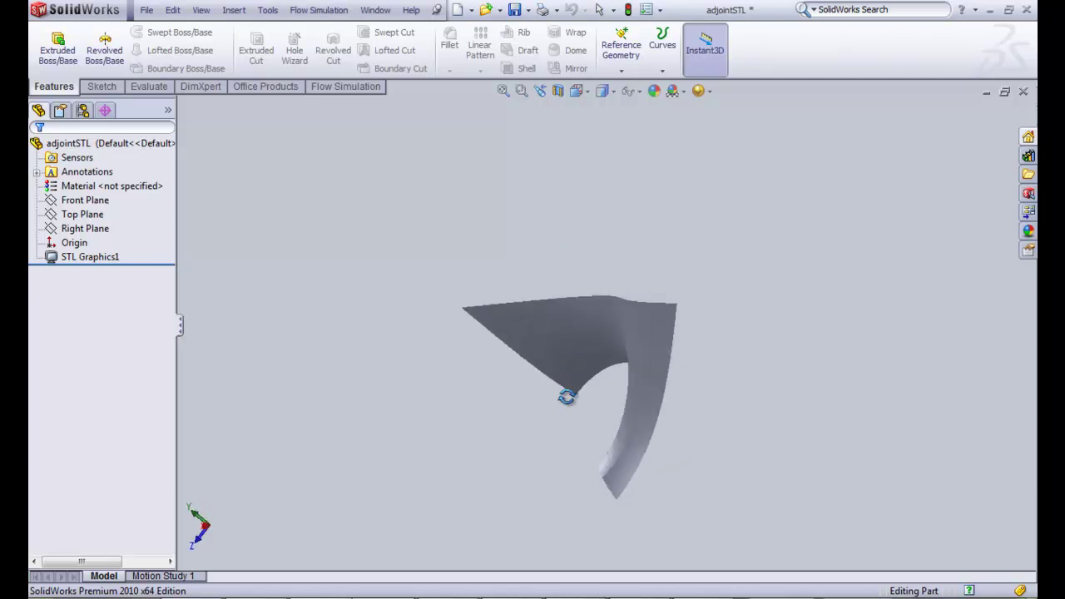
middle_click_drag(566, 397, 581, 333)
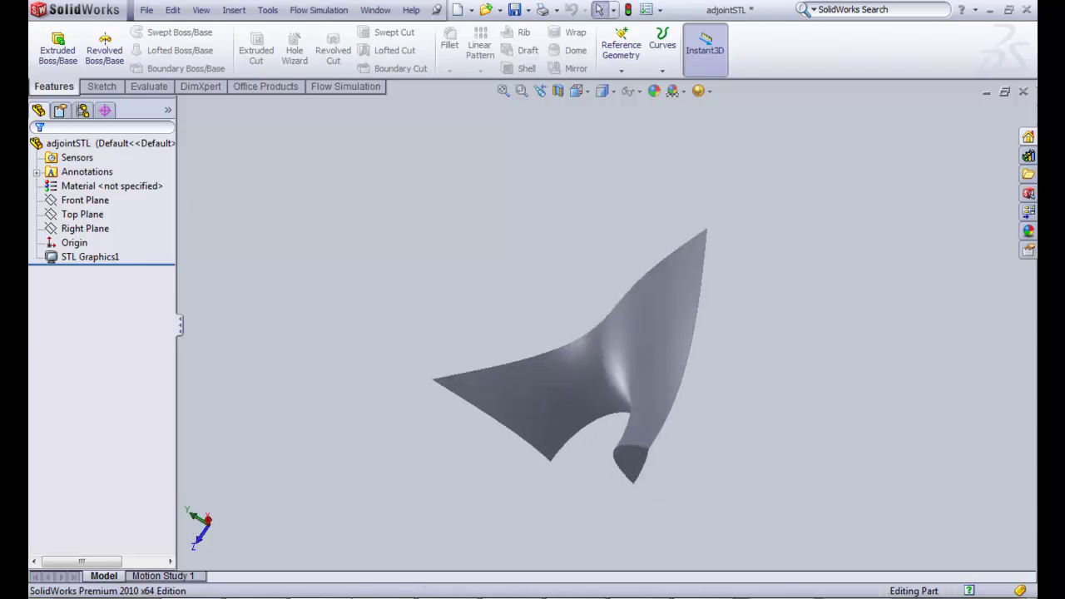
Step: Switch back to SE-FIT, look up the adjoint transformation commands in the hybrid-1adj.fe datafile and rotate the unit cell
key("alt+Tab")
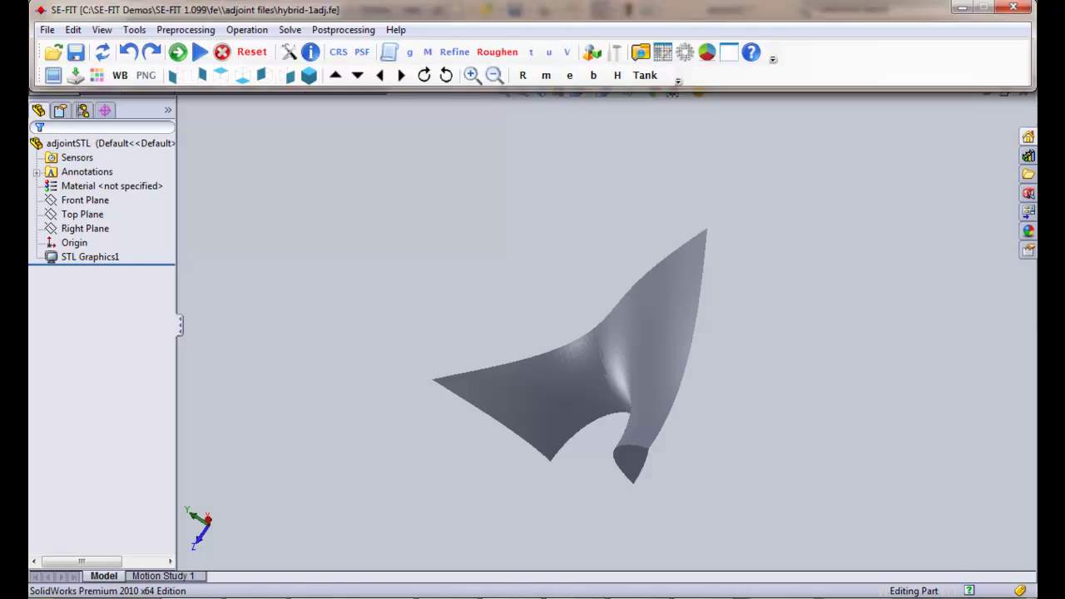
left_click(963, 12)
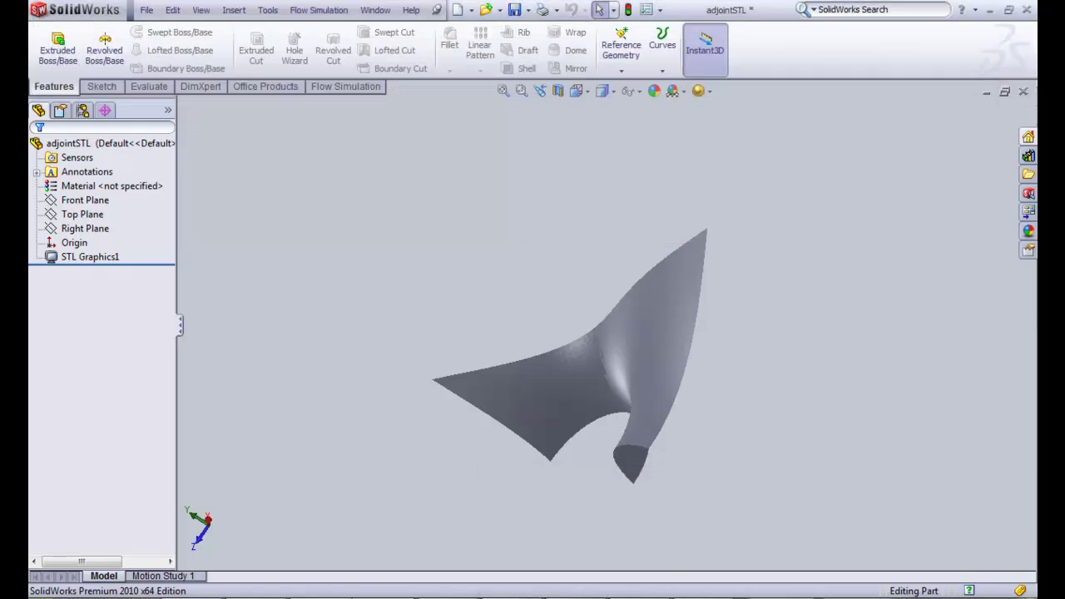
left_click(505, 598)
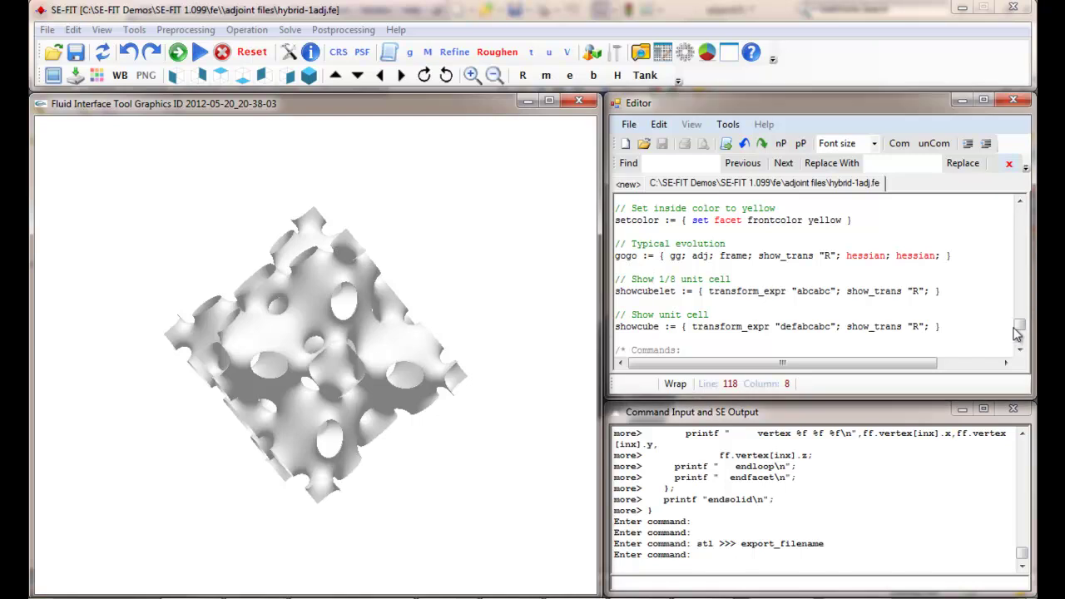
left_click_drag(1017, 325, 1026, 293)
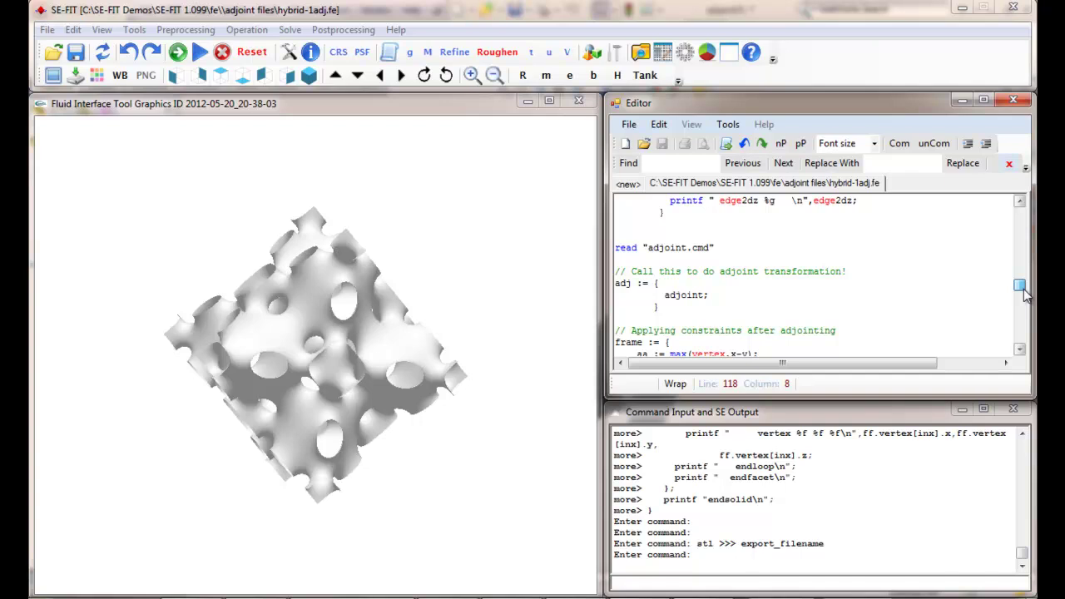
left_click_drag(312, 253, 435, 268)
left_click_drag(333, 366, 281, 191)
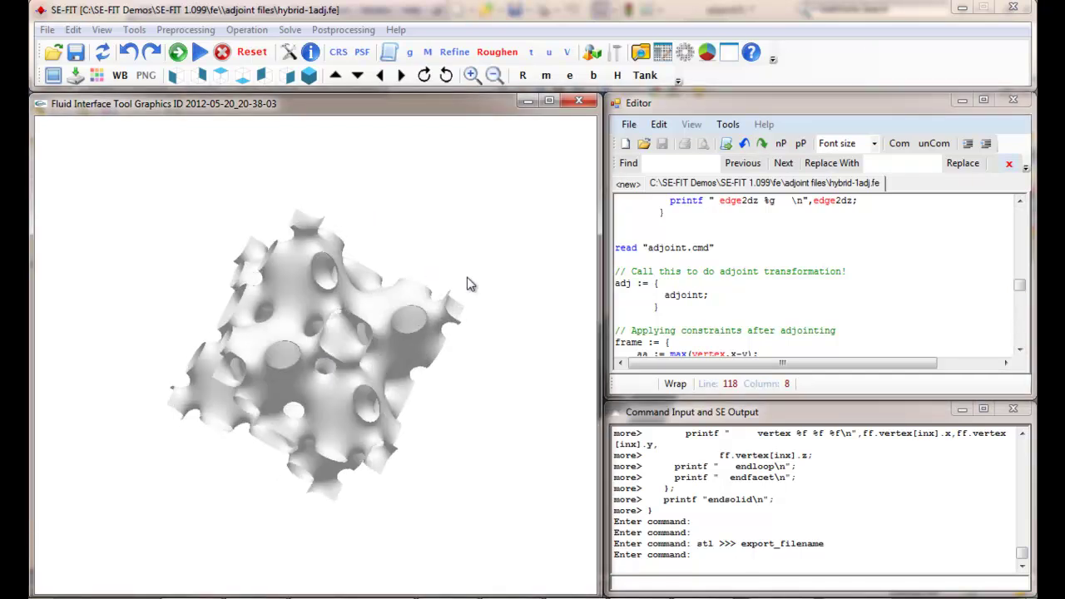